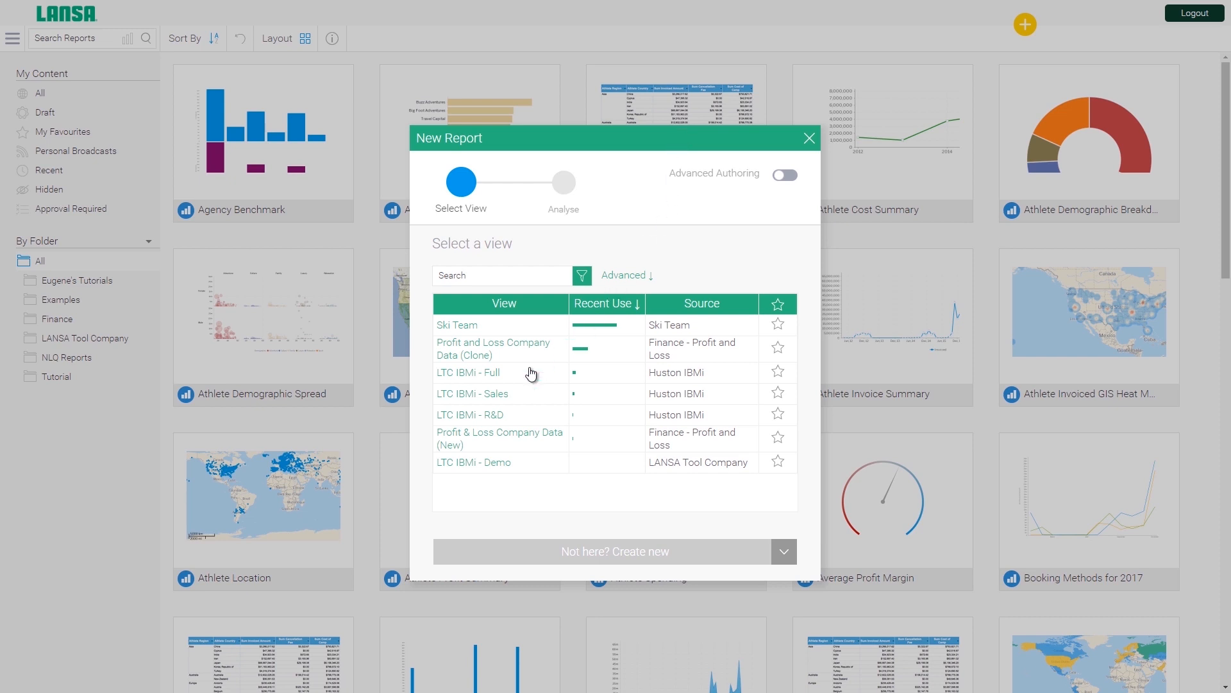
# Step: Base the new report on the LTC IBMi - Sales view and expand its Dimensions and Metrics field folders
pyautogui.moveTo(489, 397)
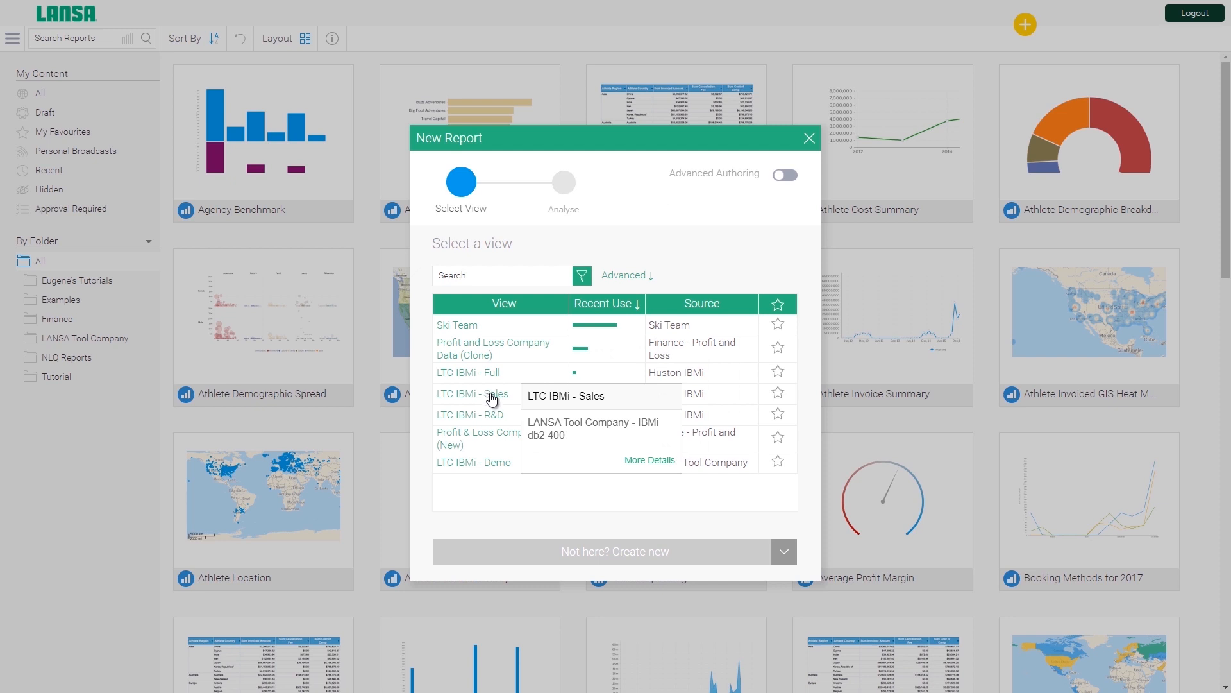
pyautogui.click(493, 399)
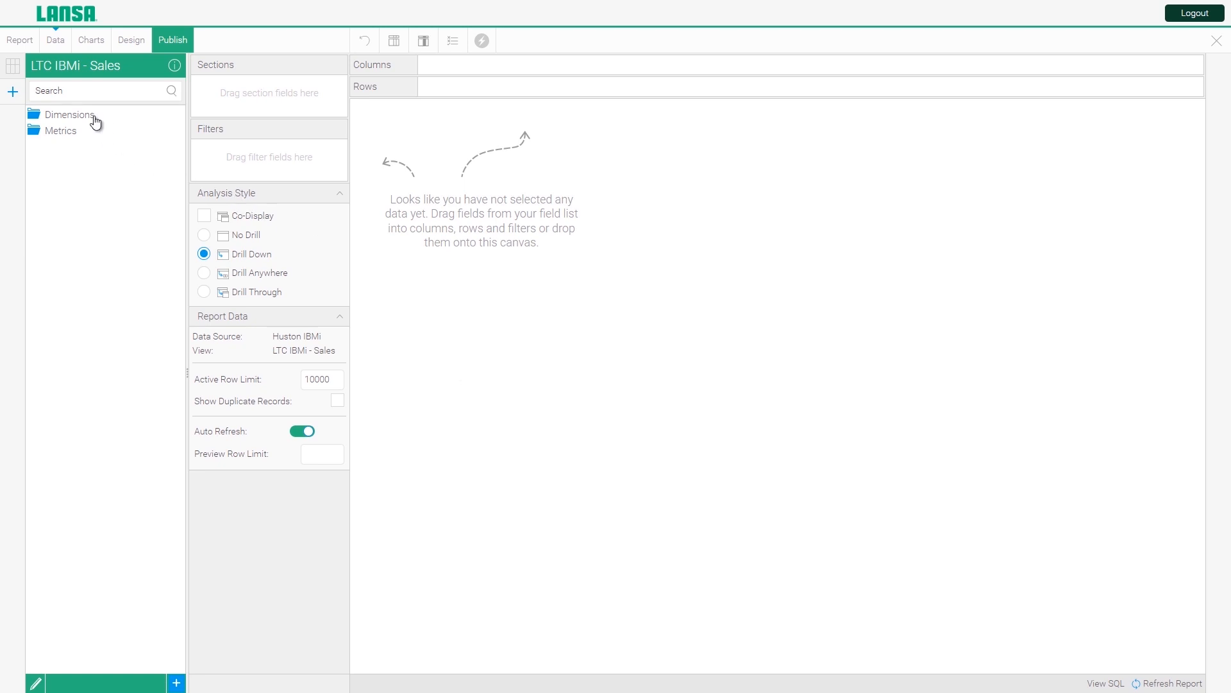
pyautogui.click(69, 115)
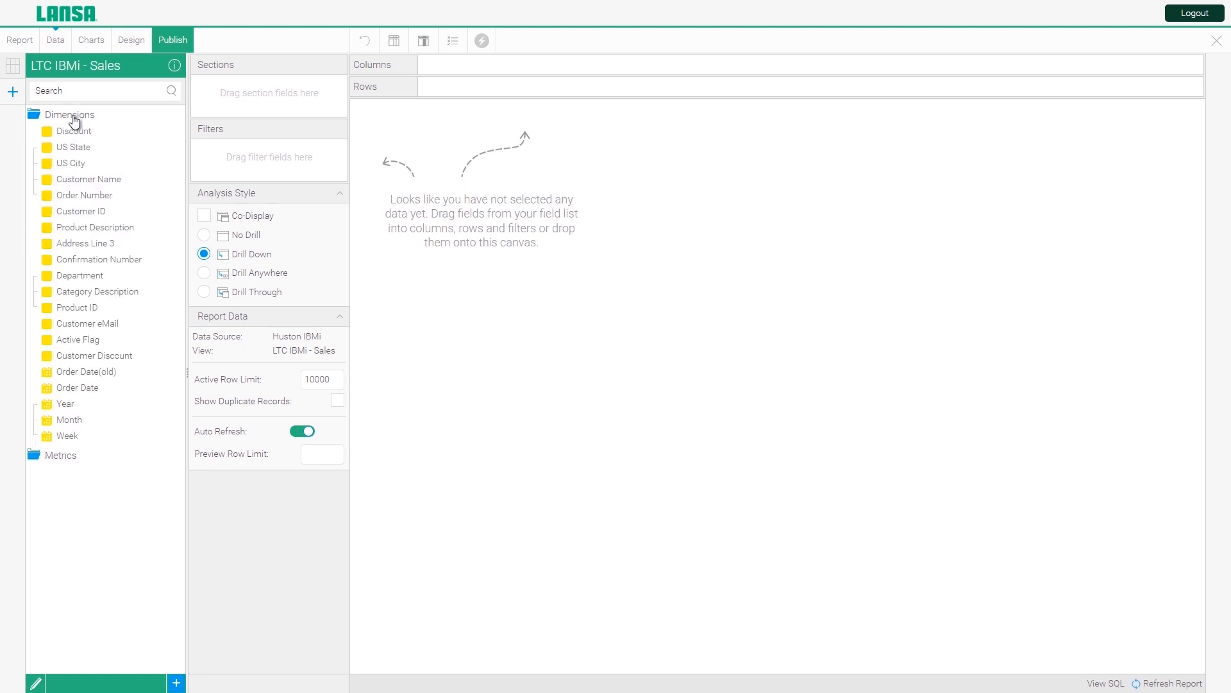
pyautogui.click(56, 456)
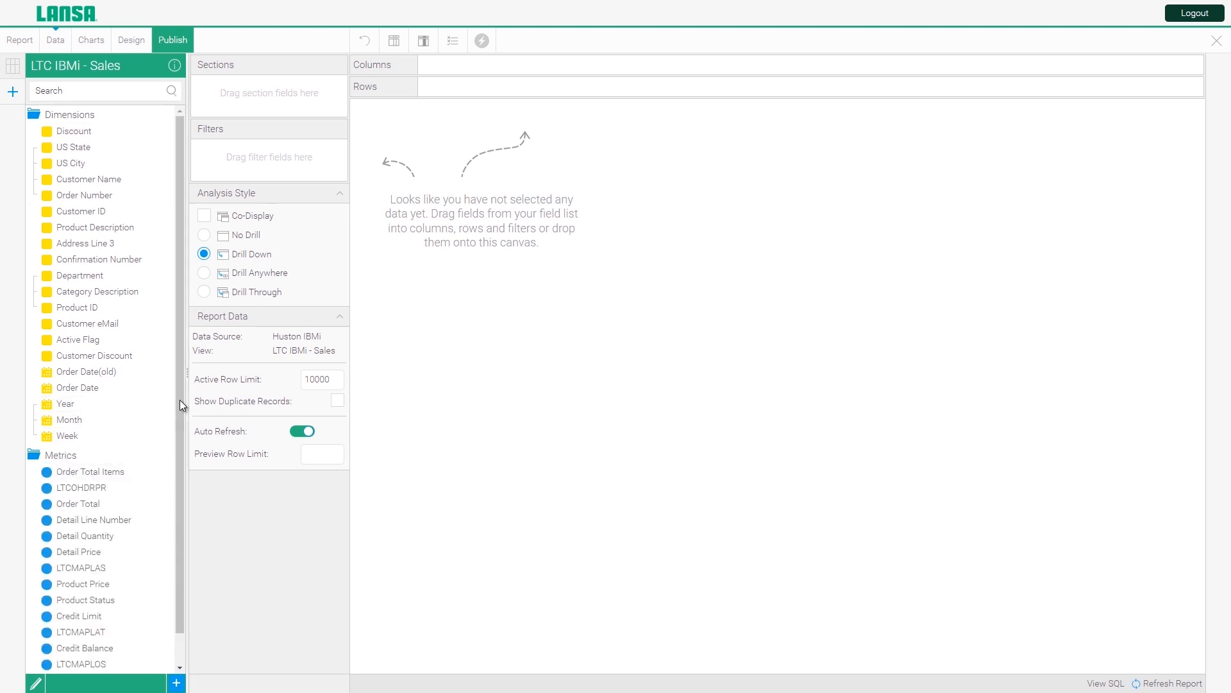
# Step: Add the US State dimension and the Order Total metric as report columns
pyautogui.moveTo(180, 399); pyautogui.dragTo(181, 287)
pyautogui.moveTo(63, 148); pyautogui.dragTo(449, 66)
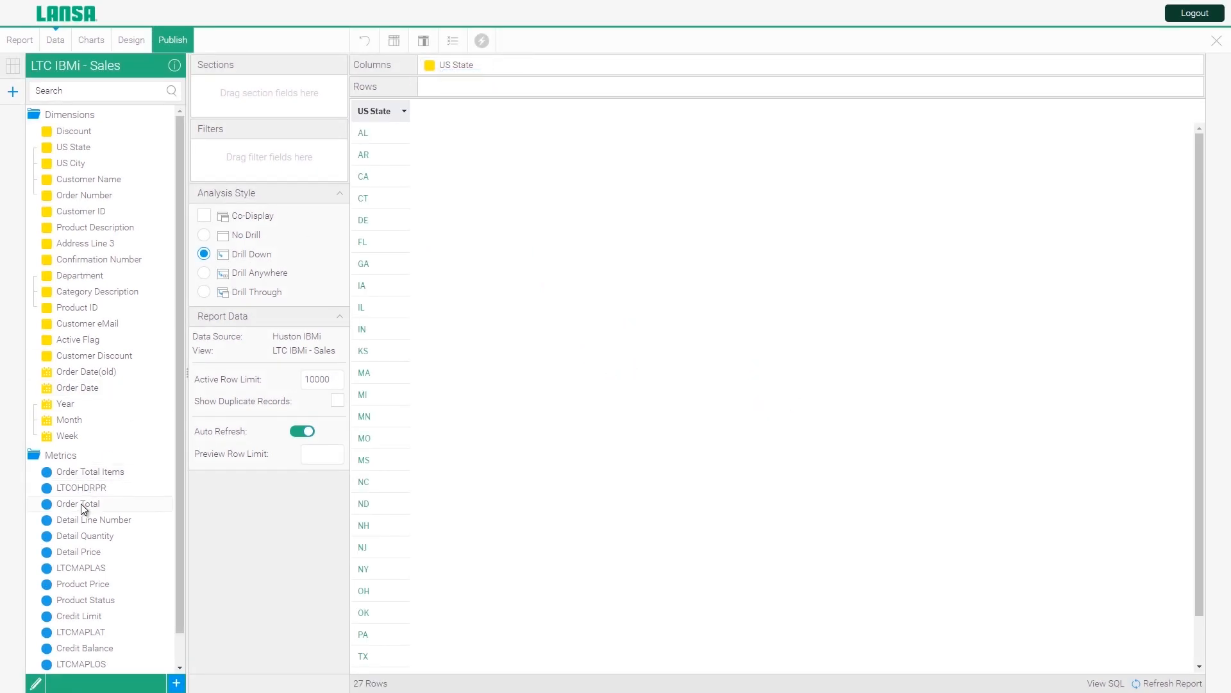
pyautogui.moveTo(84, 504)
pyautogui.mouseDown()
pyautogui.moveTo(649, 86)
pyautogui.moveTo(596, 69)
pyautogui.mouseUp()
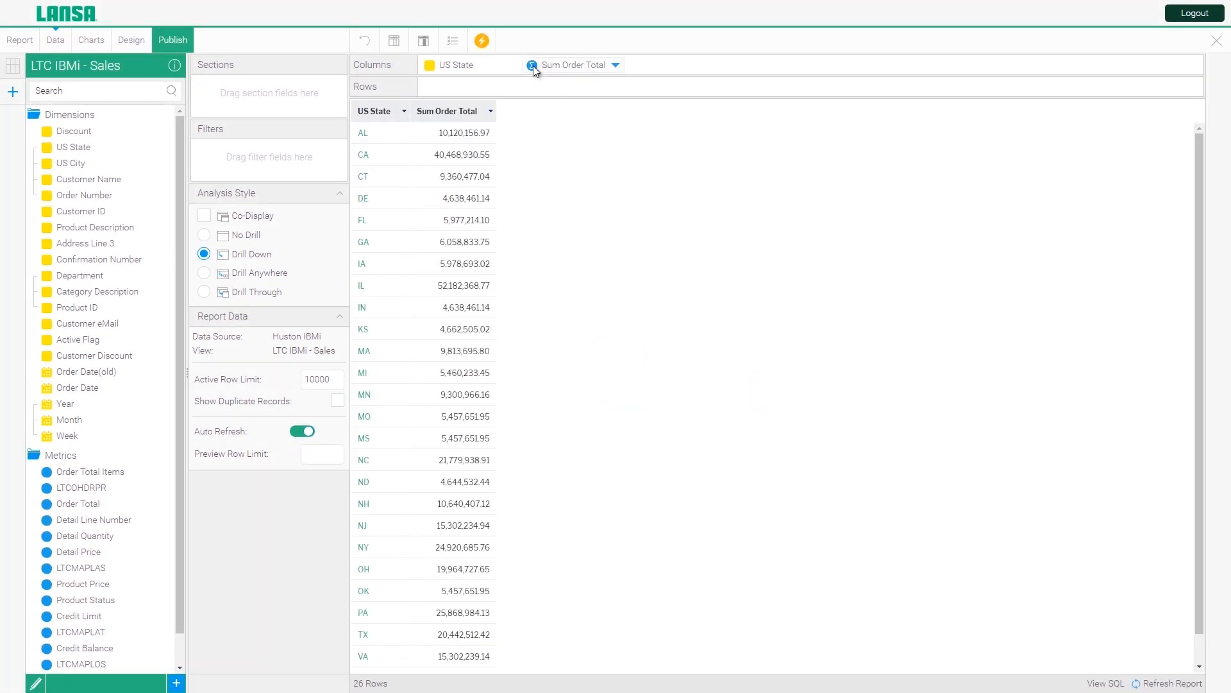
# Step: Examine the aggregation options available for the Sum Order Total column
pyautogui.click(617, 67)
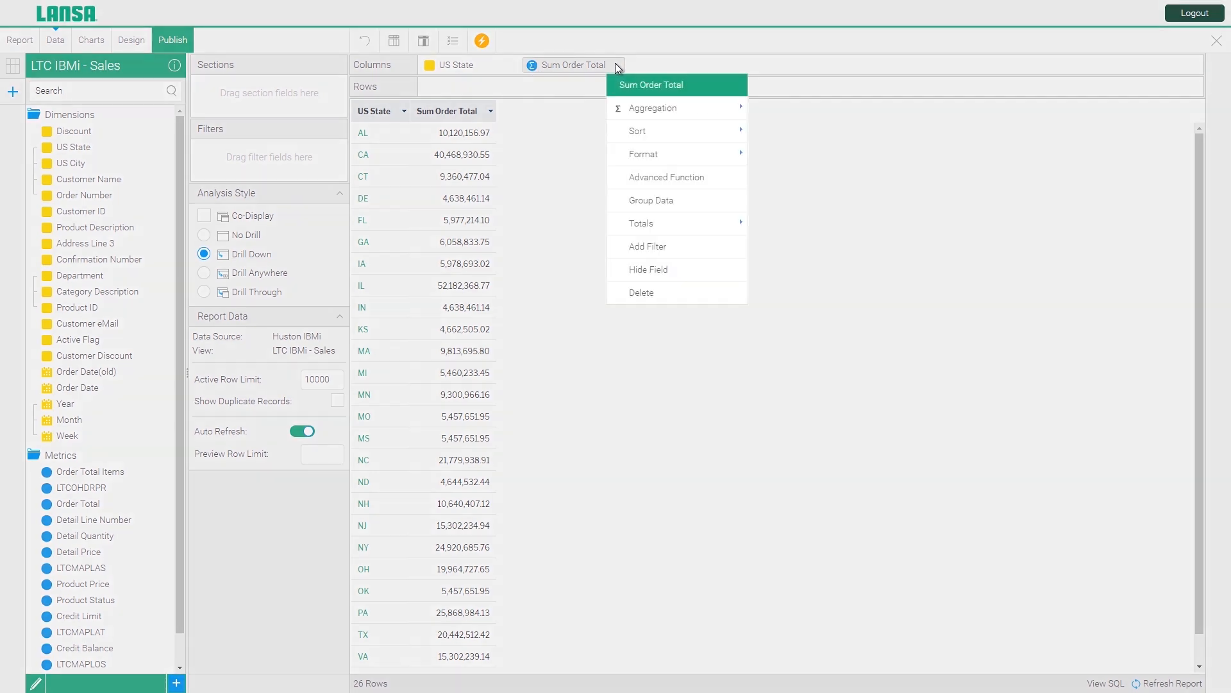
pyautogui.moveTo(639, 110)
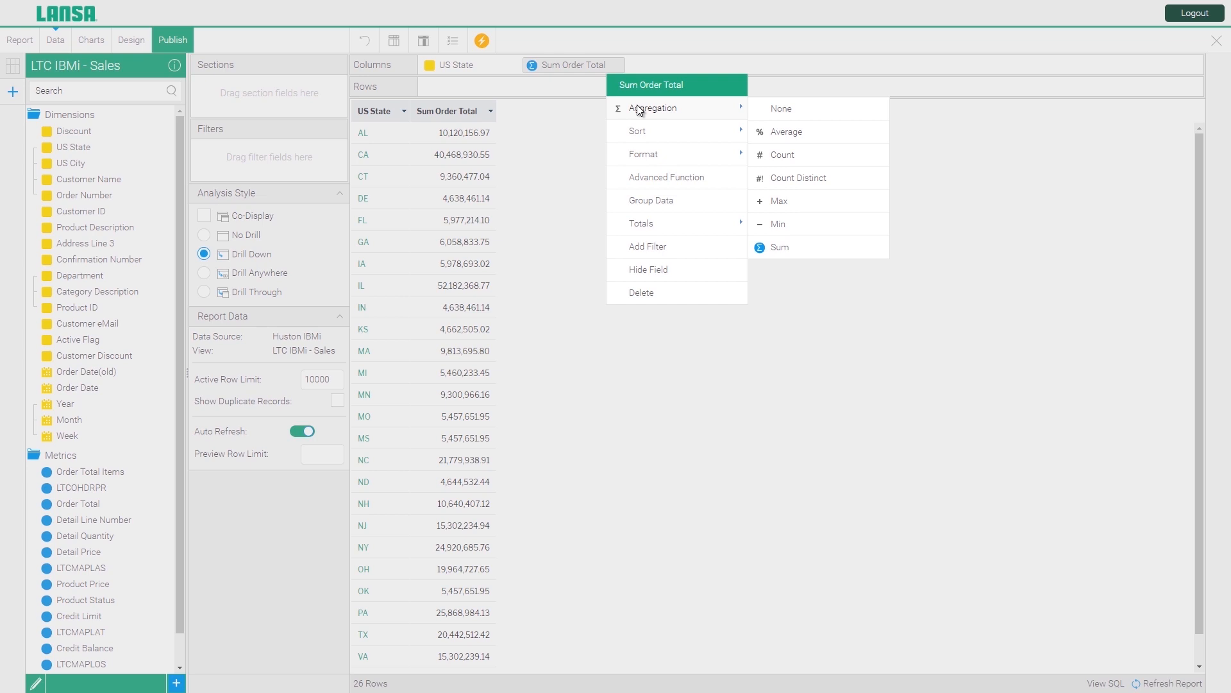
pyautogui.click(644, 67)
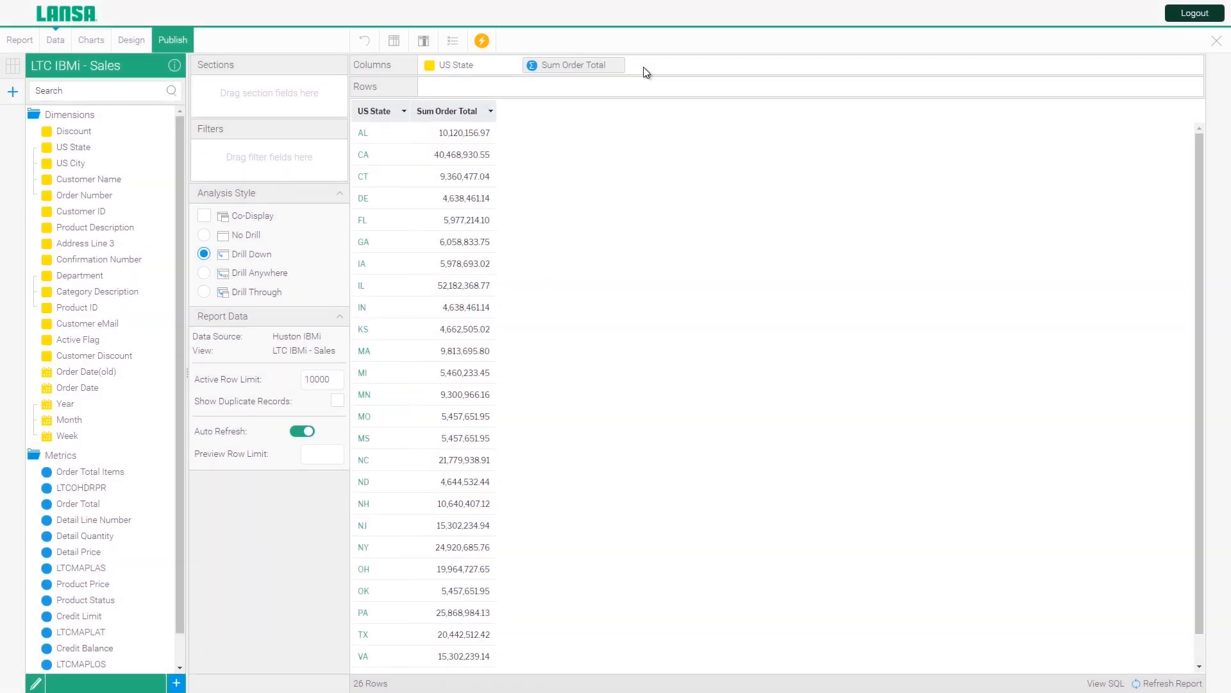
# Step: Drill down from state AL through Alexander City to its customer's orders, then return to the starting level
pyautogui.click(363, 135)
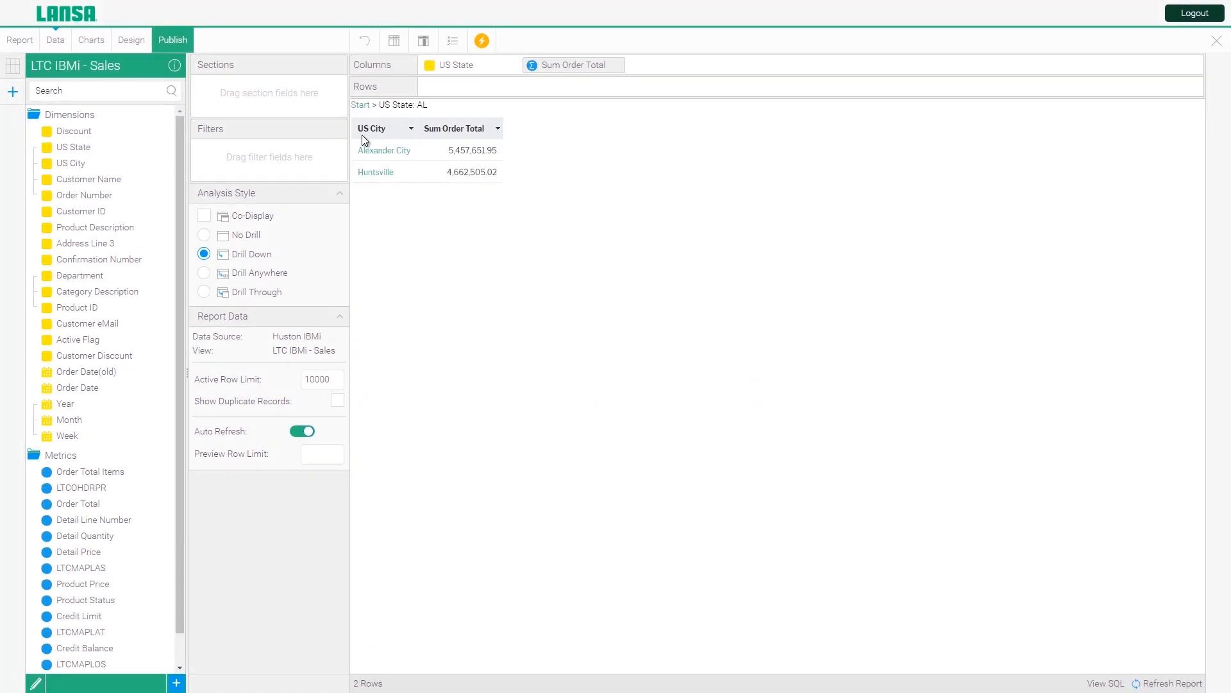
pyautogui.click(373, 151)
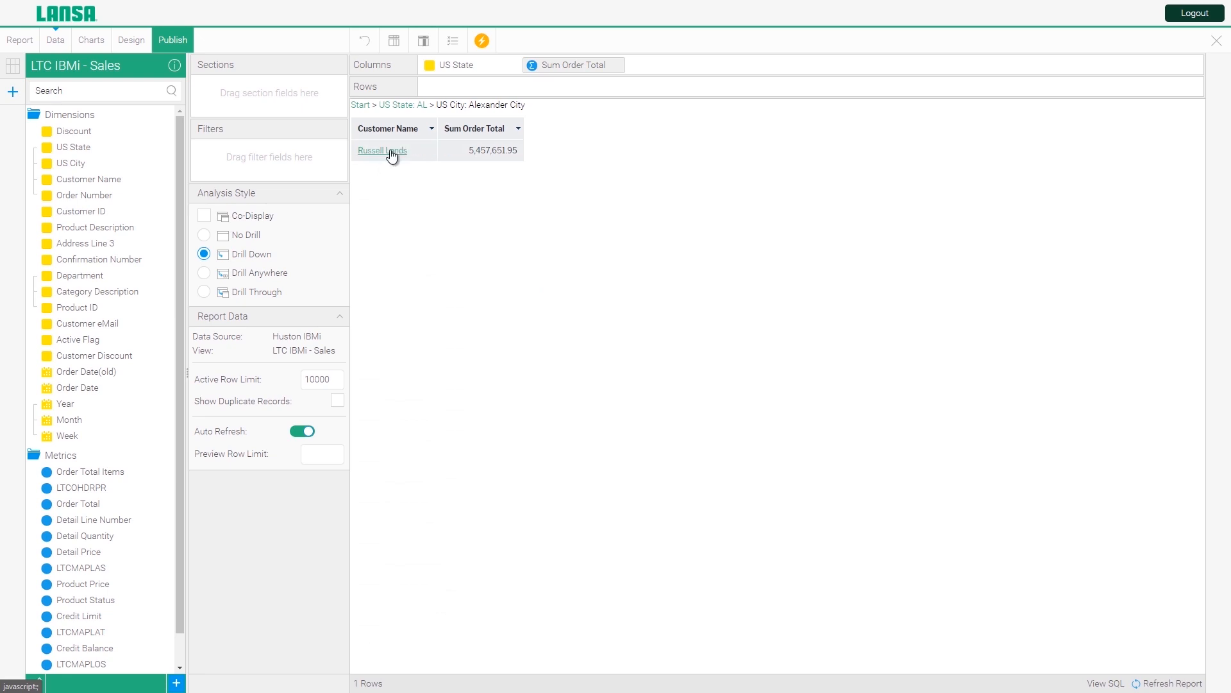
pyautogui.click(389, 150)
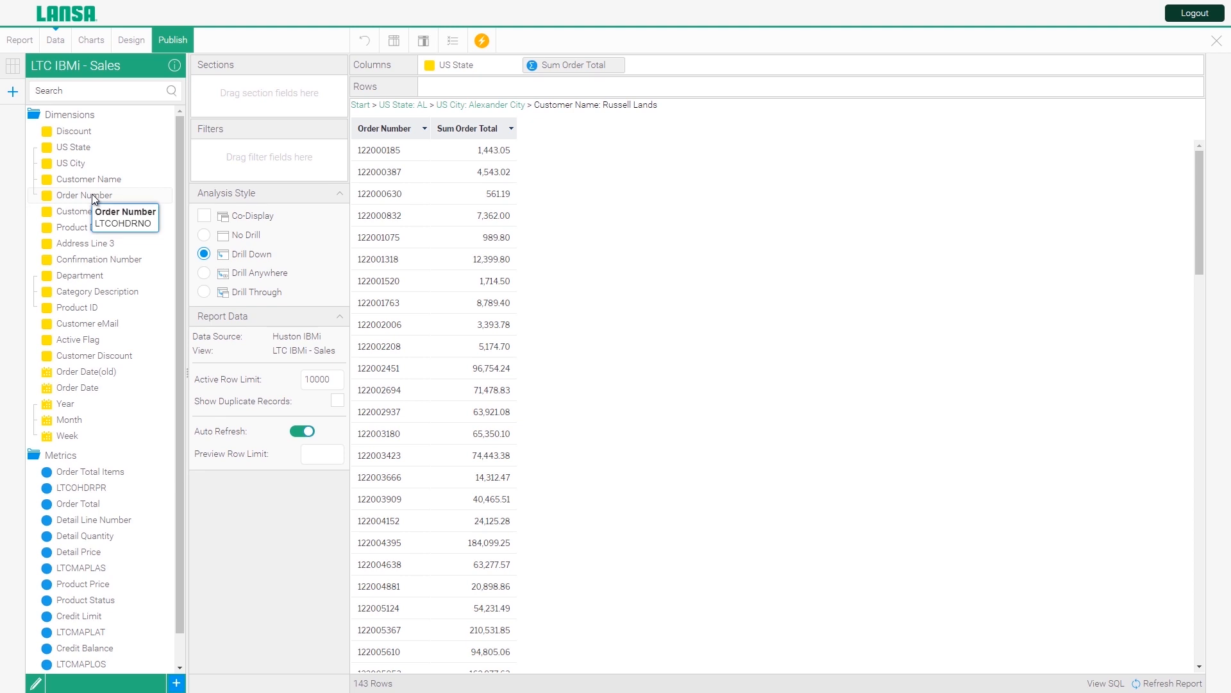
pyautogui.click(360, 106)
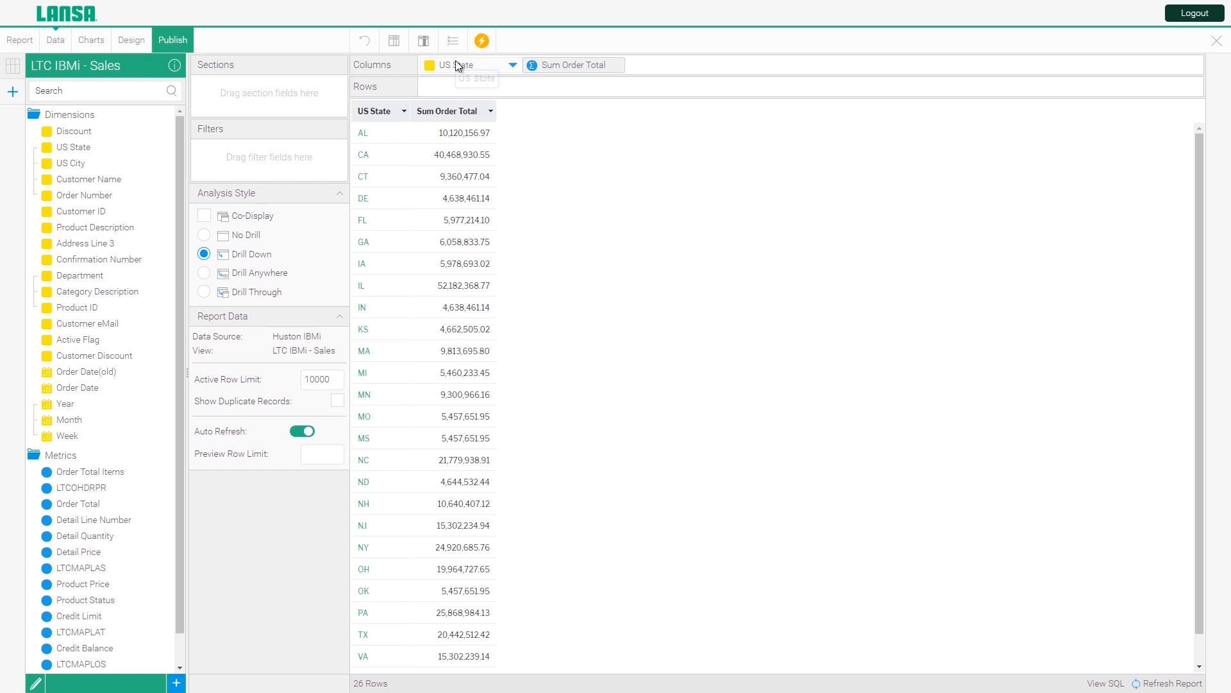
# Step: Replace the US State field with Customer Name in the report columns
pyautogui.moveTo(458, 65); pyautogui.dragTo(424, 67)
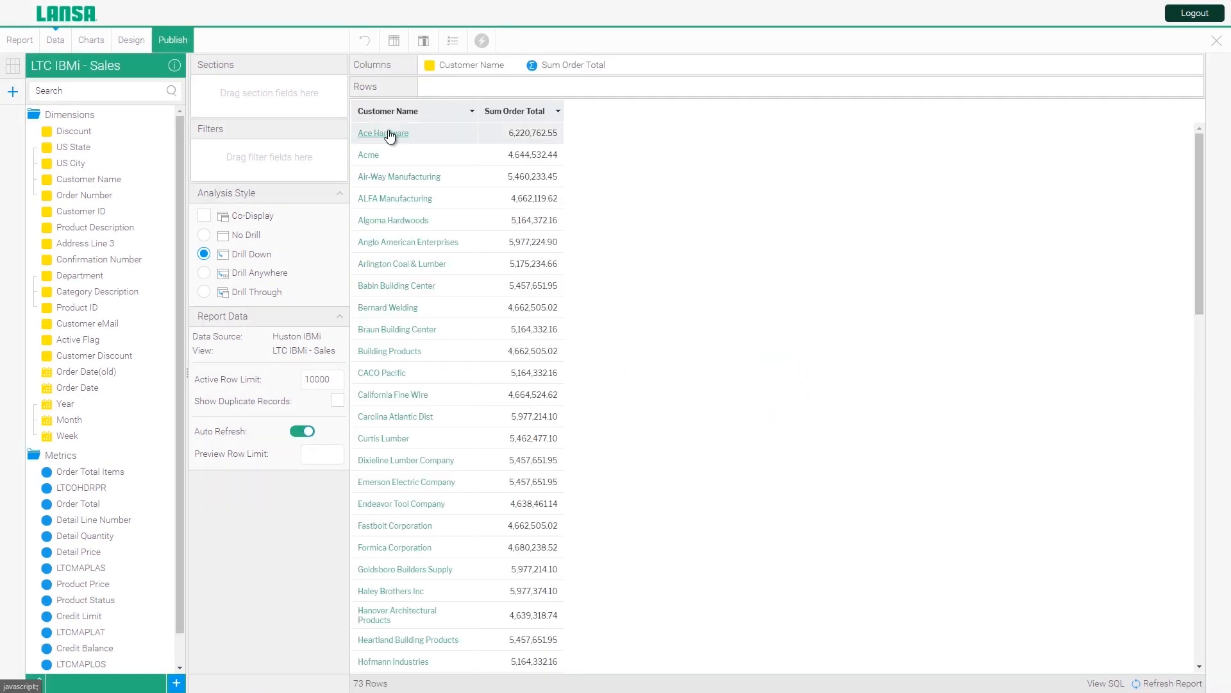
pyautogui.moveTo(576, 68)
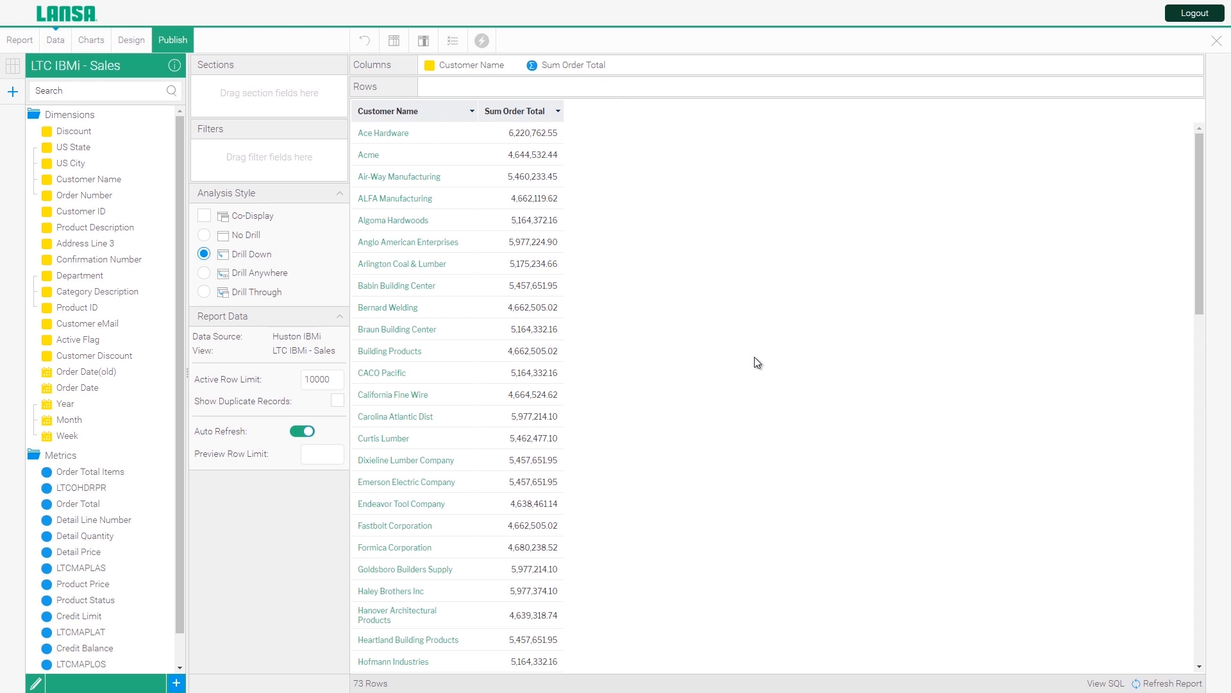
# Step: Build an auto chart with Customer Name on the horizontal axis and Sum Order Total on the vertical axis
pyautogui.click(91, 41)
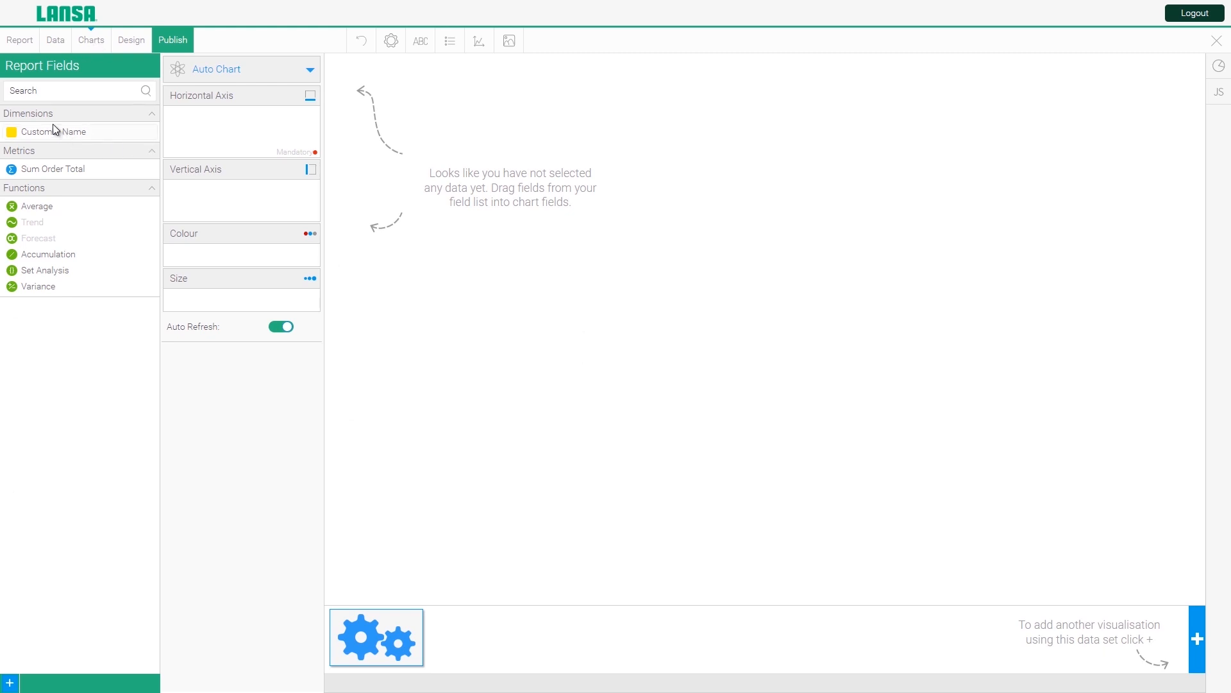
pyautogui.moveTo(52, 128); pyautogui.dragTo(215, 117)
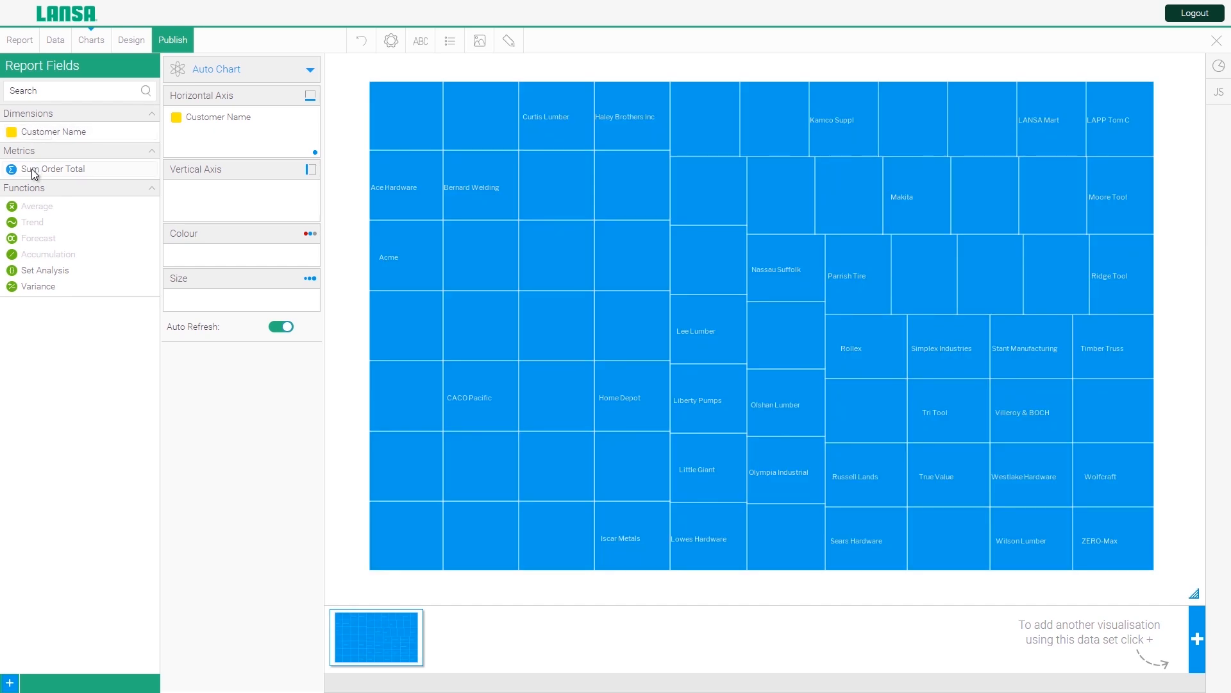
pyautogui.moveTo(32, 168); pyautogui.dragTo(202, 196)
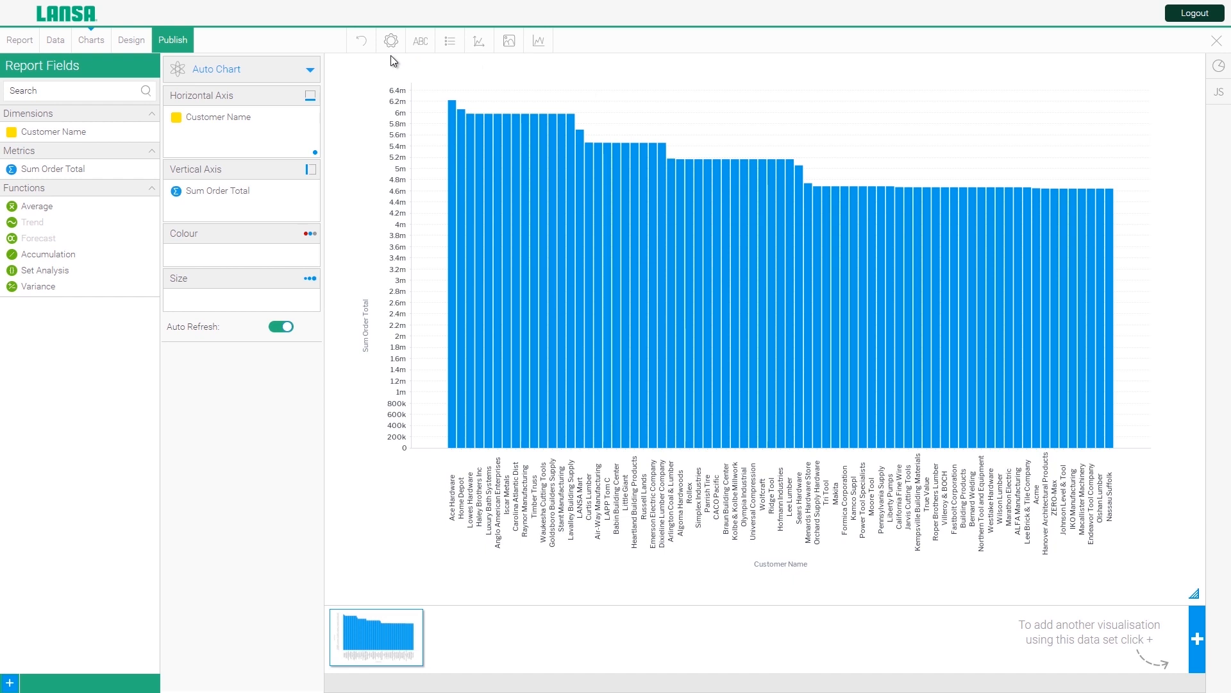
# Step: Browse the available chart types for the visualisation and close the selection without changing it
pyautogui.click(315, 76)
pyautogui.click(359, 118)
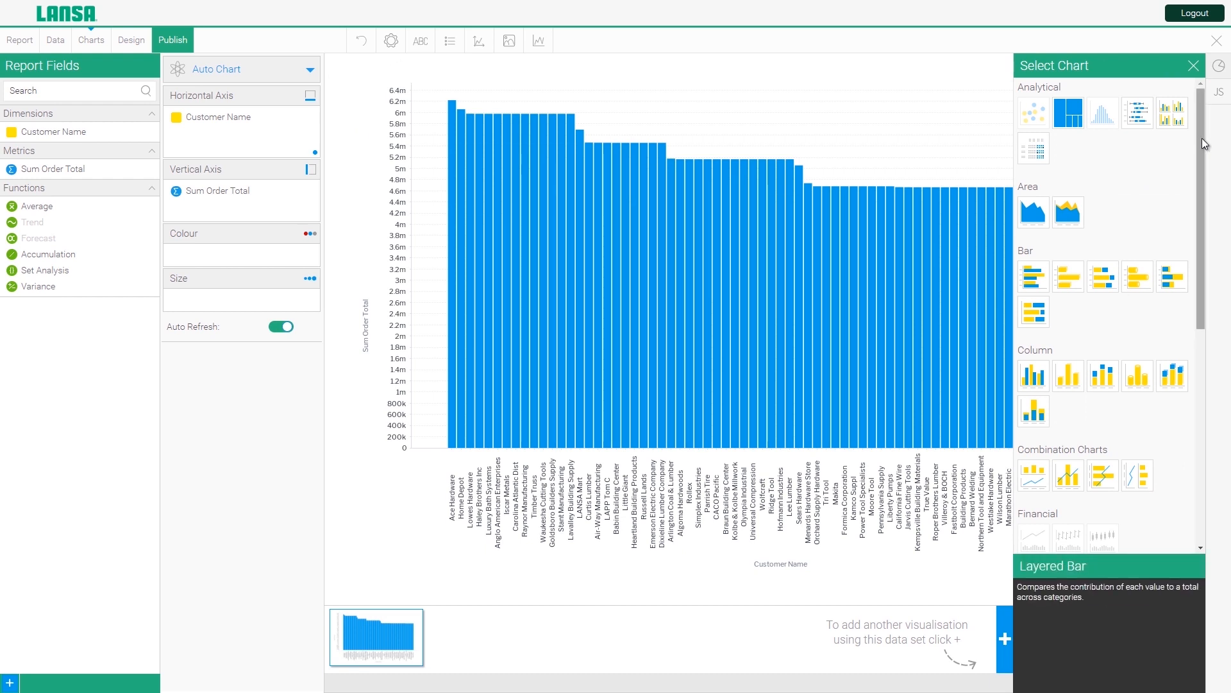
pyautogui.moveTo(1202, 138)
pyautogui.mouseDown()
pyautogui.moveTo(1215, 376)
pyautogui.moveTo(1211, 141)
pyautogui.mouseUp()
pyautogui.click(1194, 66)
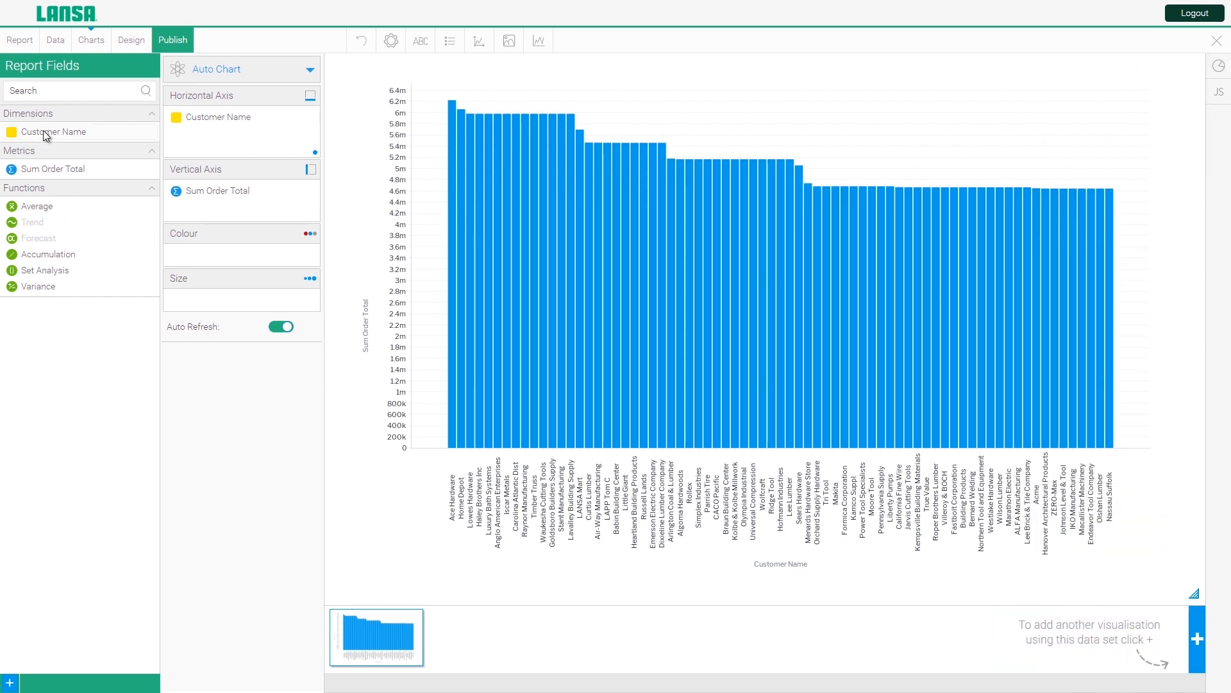
# Step: Colour the chart by Customer Name and hide the legend by setting its position to None
pyautogui.moveTo(46, 135); pyautogui.dragTo(205, 252)
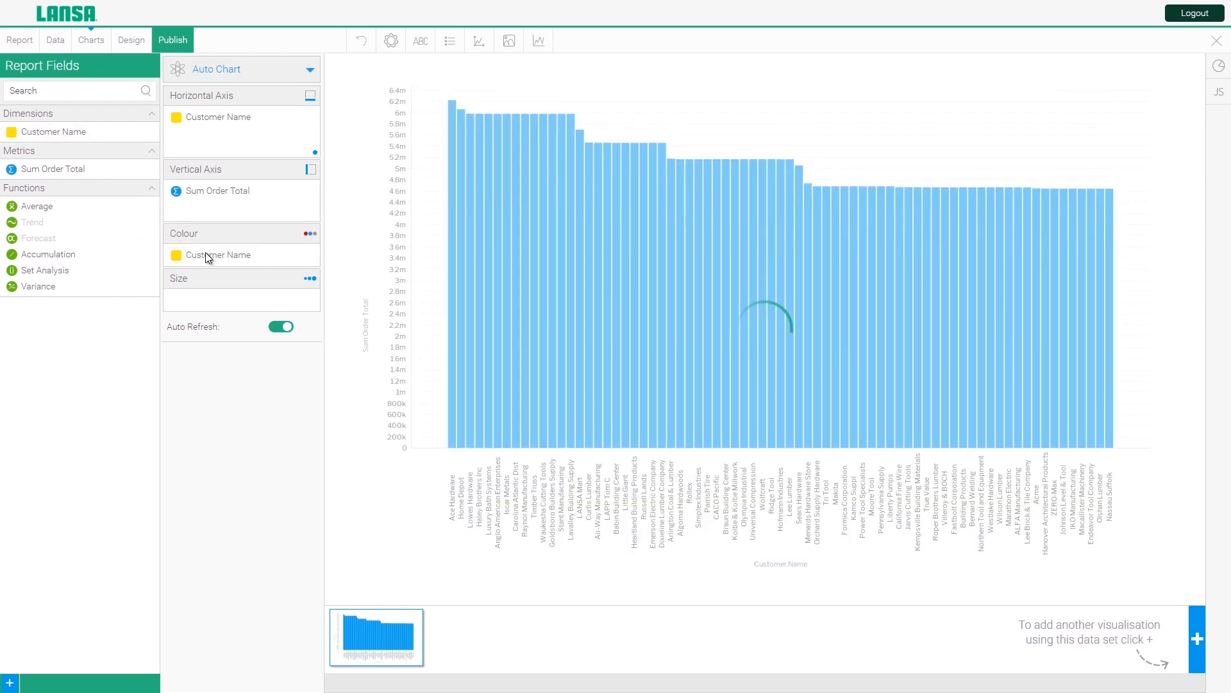
pyautogui.click(451, 42)
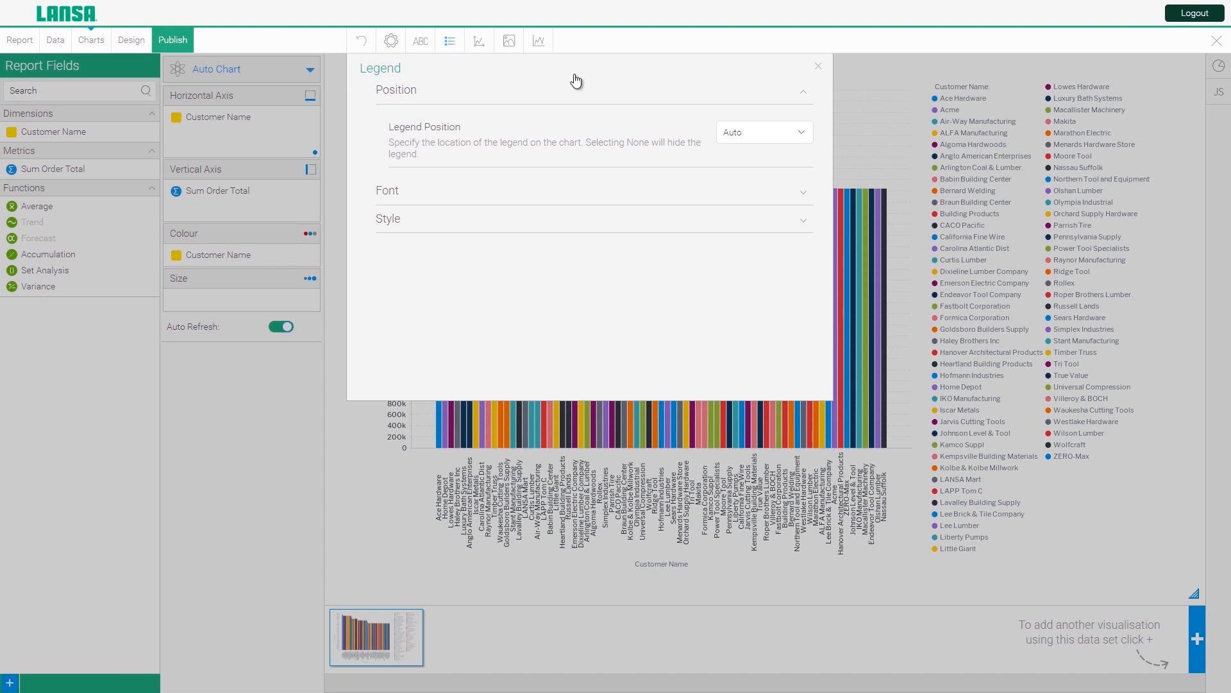
pyautogui.click(802, 133)
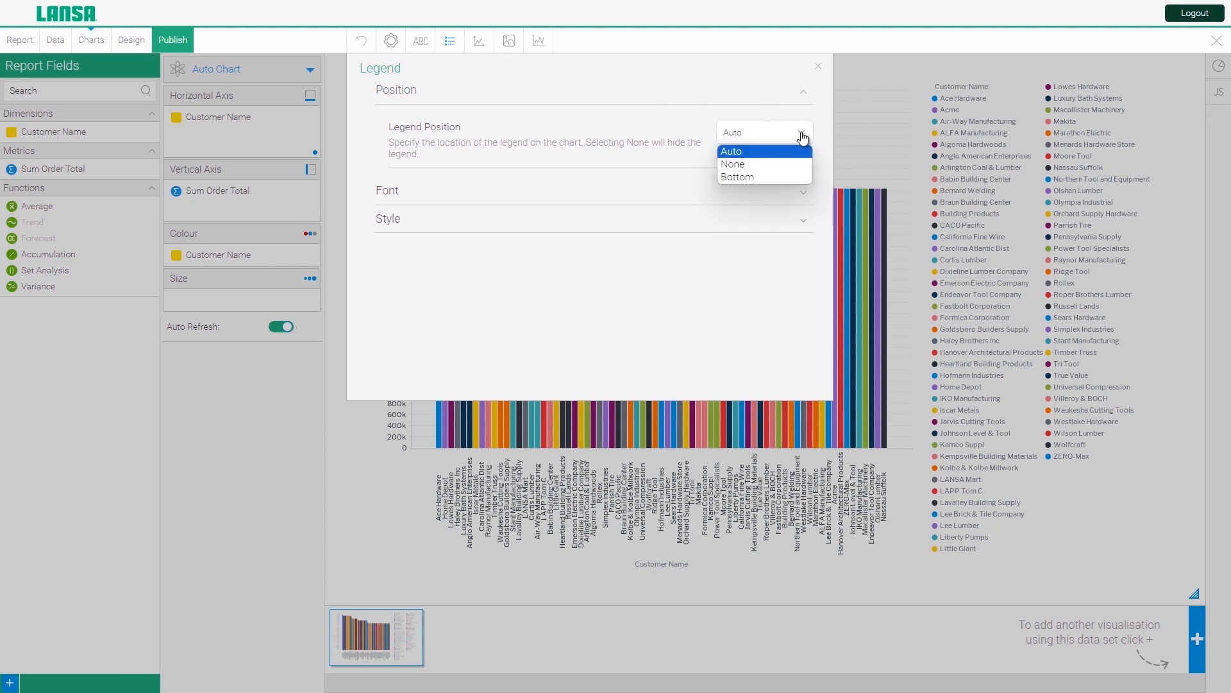
pyautogui.click(750, 165)
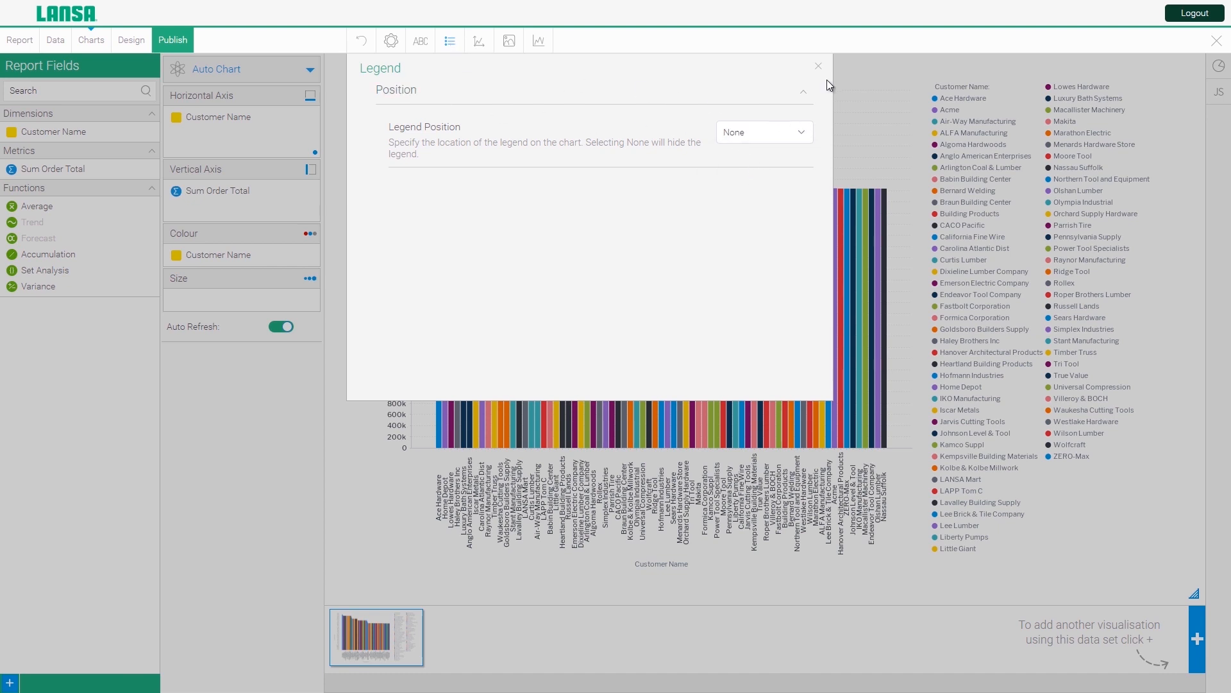
pyautogui.click(817, 66)
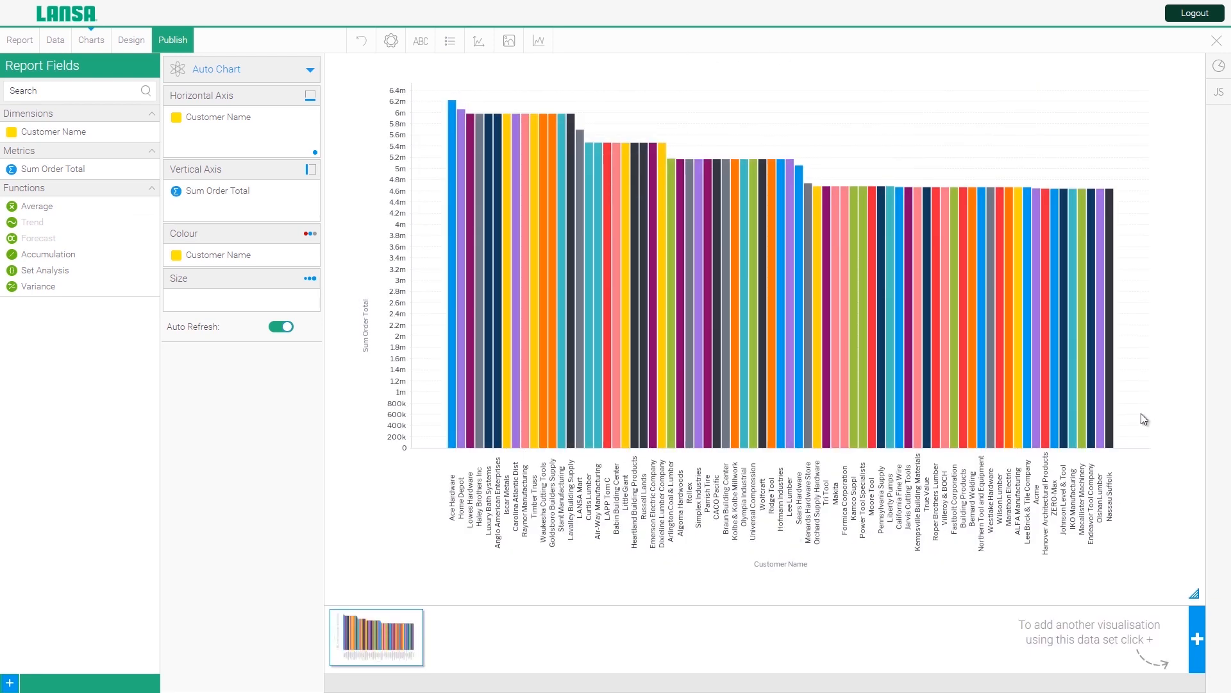
pyautogui.moveTo(520, 384)
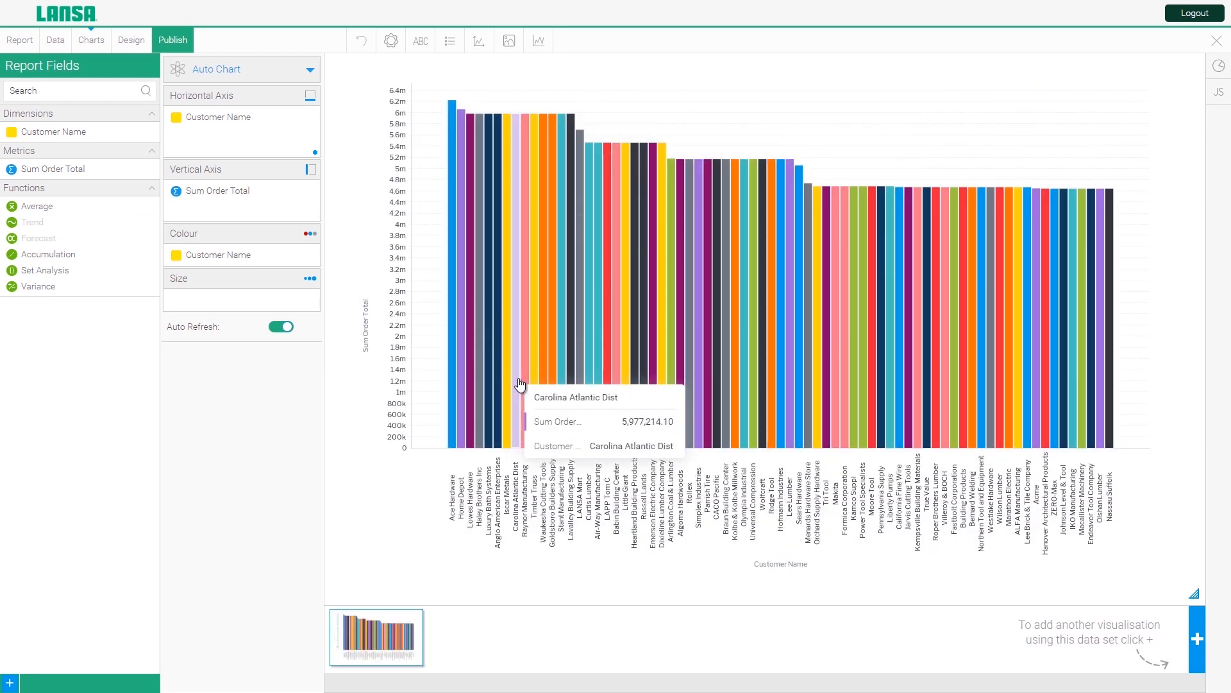
# Step: Add Customer Name as a filter on the report data and display the report's filters
pyautogui.click(55, 41)
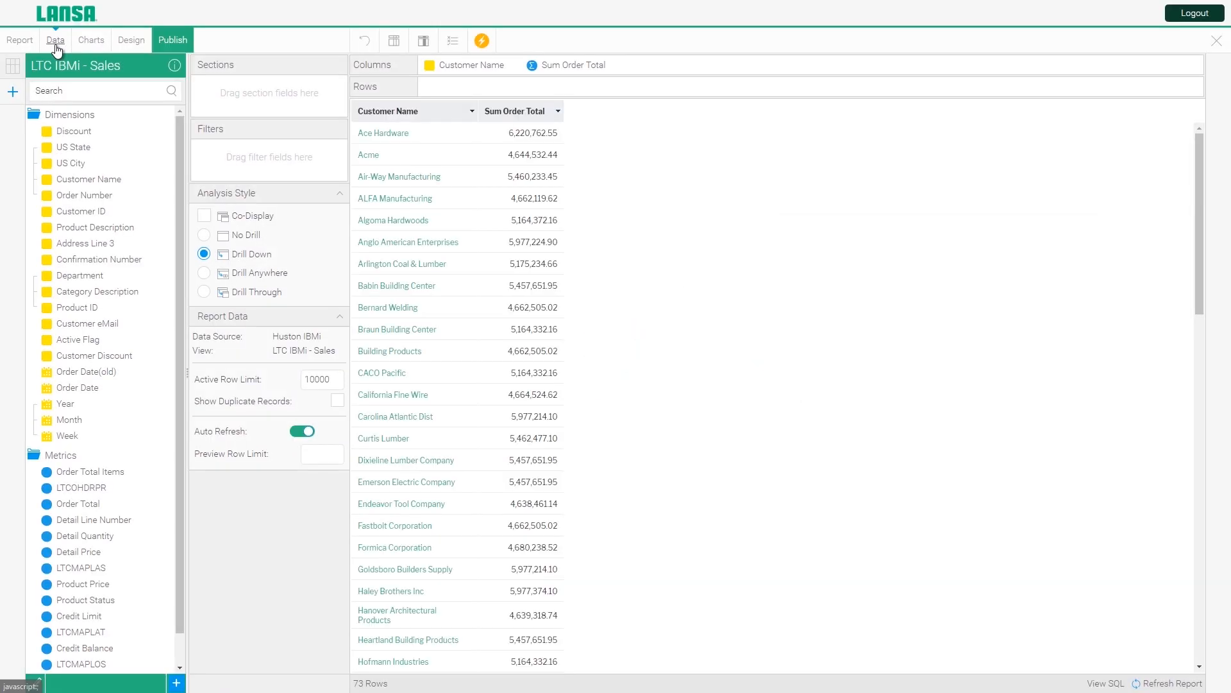
pyautogui.moveTo(80, 179); pyautogui.dragTo(261, 156)
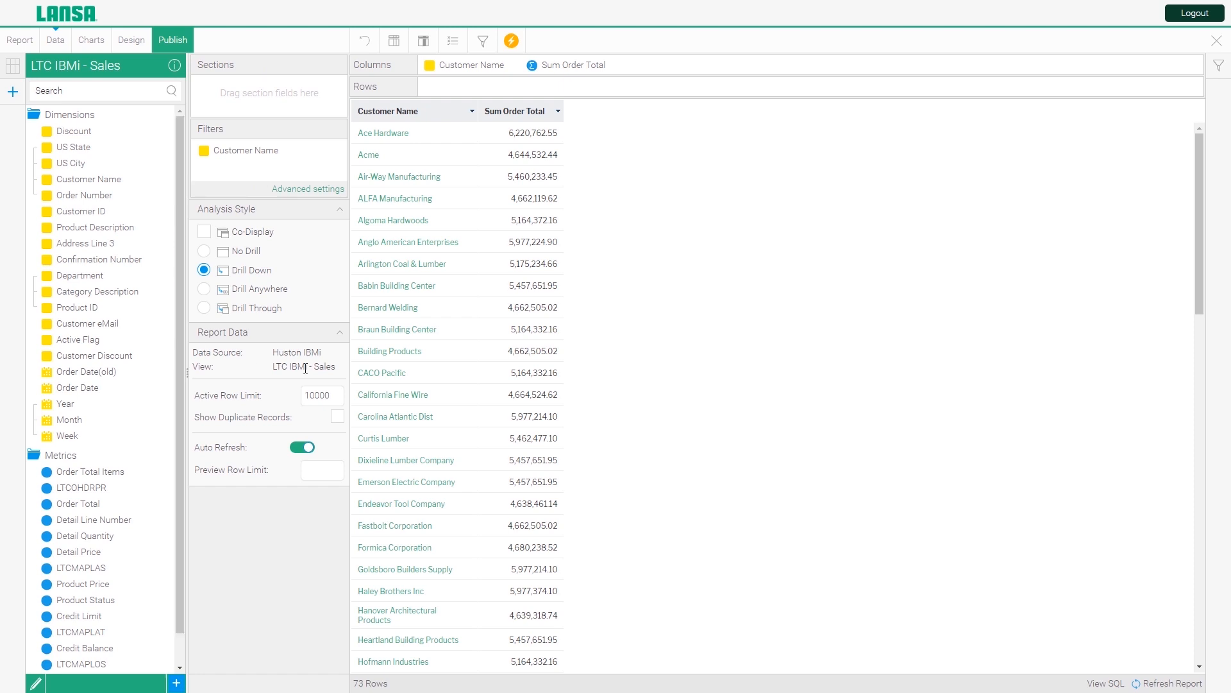
pyautogui.click(1221, 70)
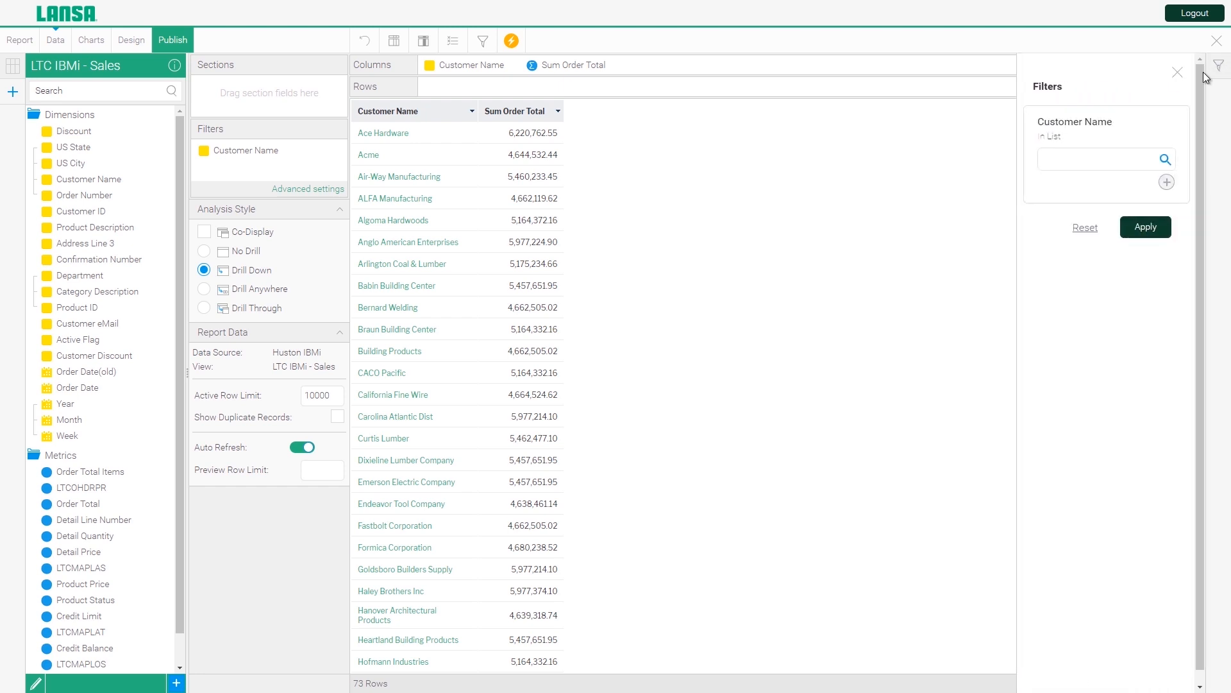
# Step: Open the value list of the Customer Name filter and select Ace Hardware
pyautogui.click(1166, 161)
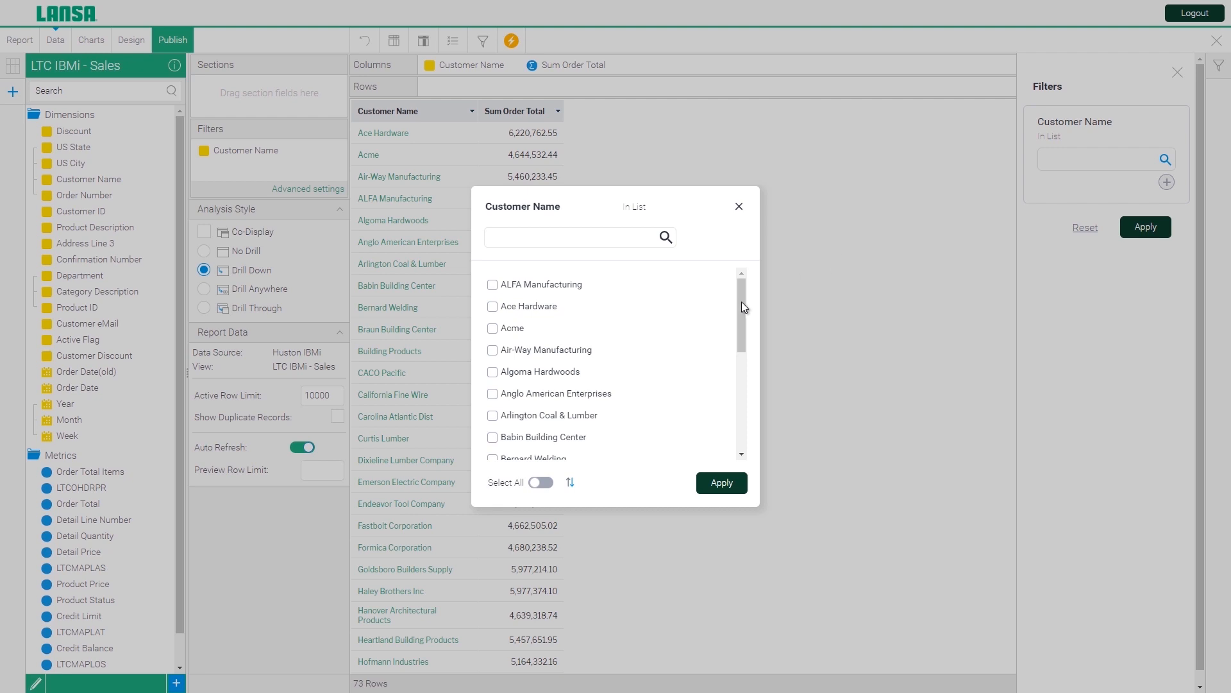
pyautogui.moveTo(742, 299); pyautogui.dragTo(742, 460)
pyautogui.moveTo(745, 382); pyautogui.dragTo(756, 357)
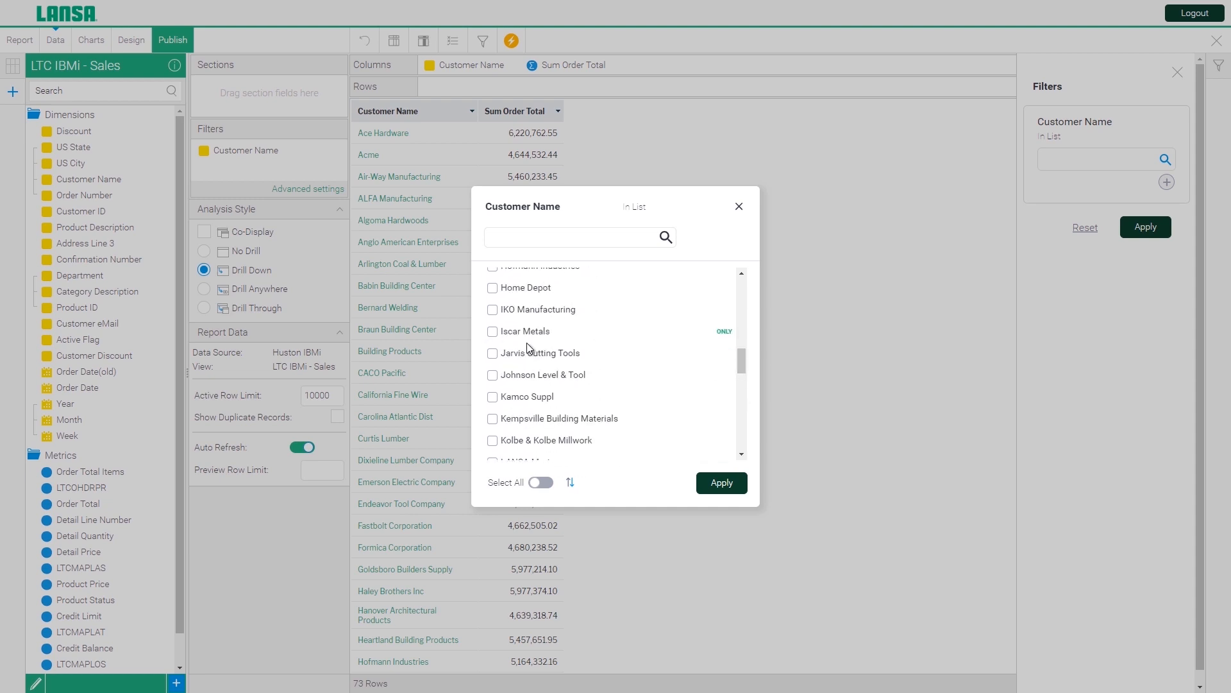
pyautogui.moveTo(744, 346); pyautogui.dragTo(748, 281)
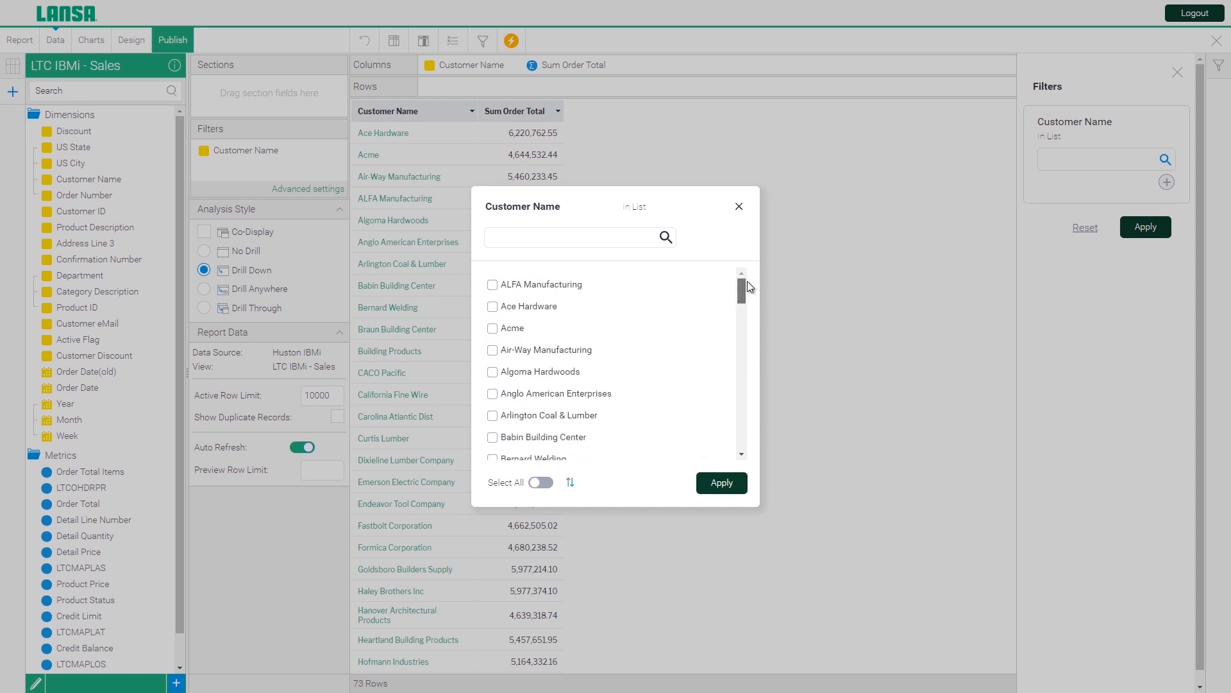
pyautogui.click(493, 306)
# Step: Search the Customer Name values for LANSA and select LANSA Mart
pyautogui.click(508, 236)
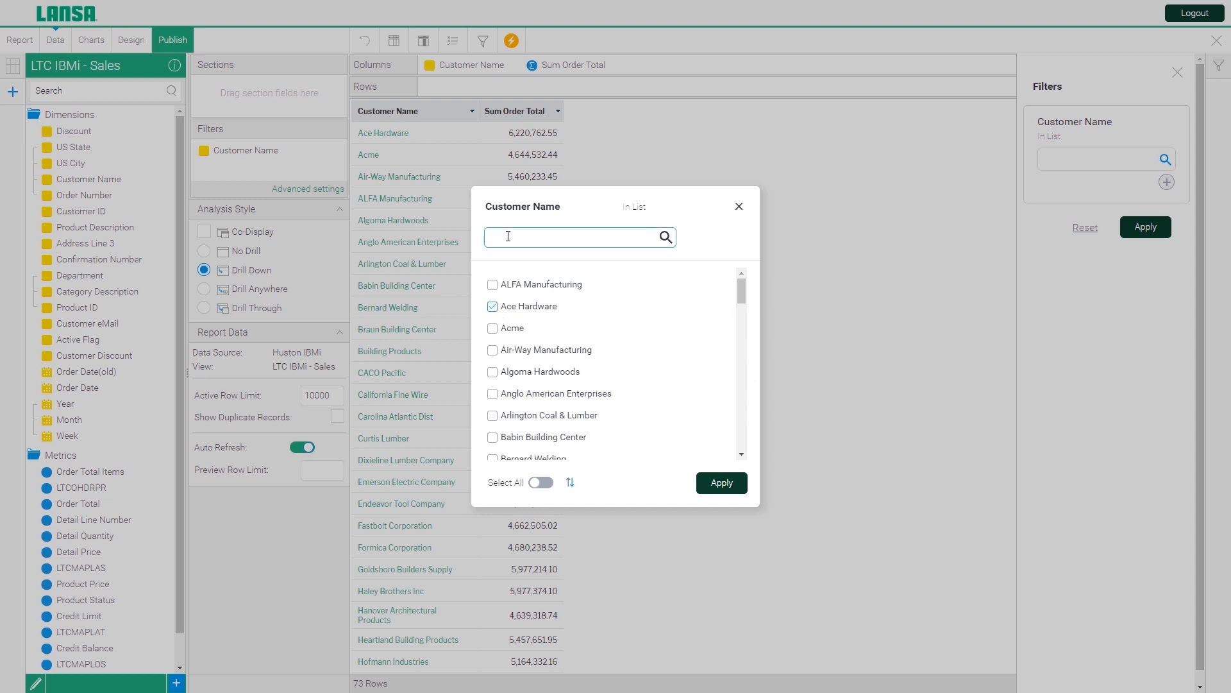
pyautogui.write('LANSA')
pyautogui.click(674, 236)
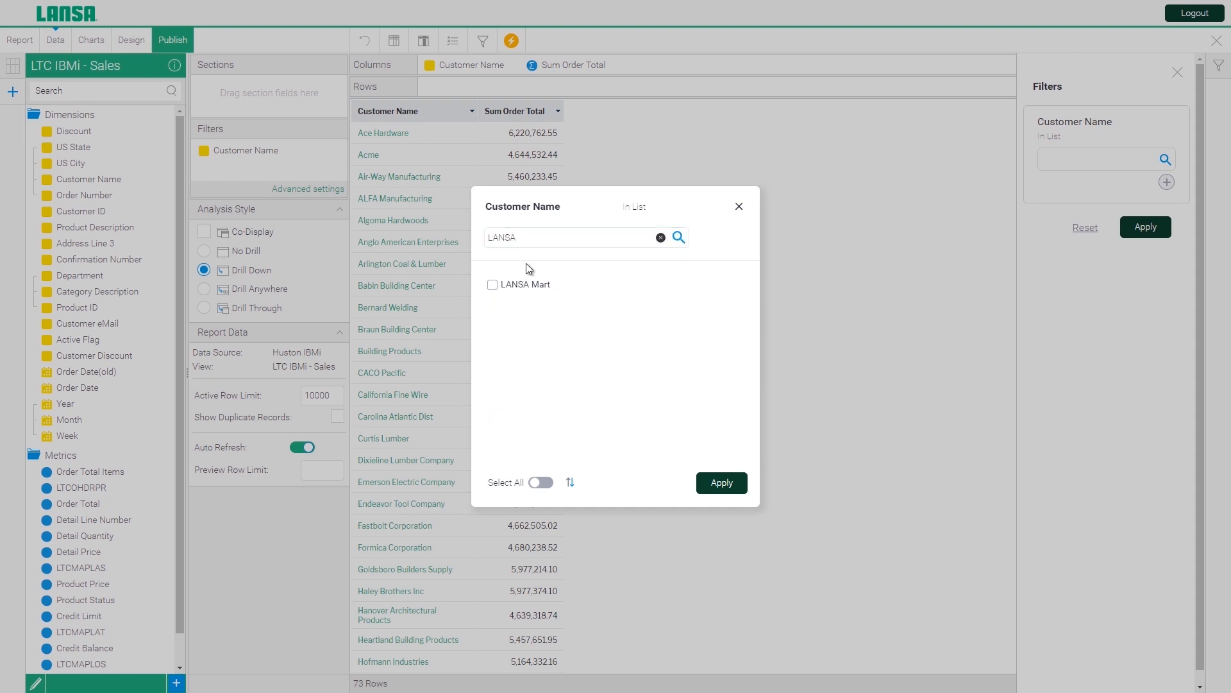
pyautogui.click(492, 284)
# Step: Search the Customer Name values for Home, select Home Depot and apply the filter to the report table
pyautogui.moveTo(520, 237); pyautogui.dragTo(466, 225)
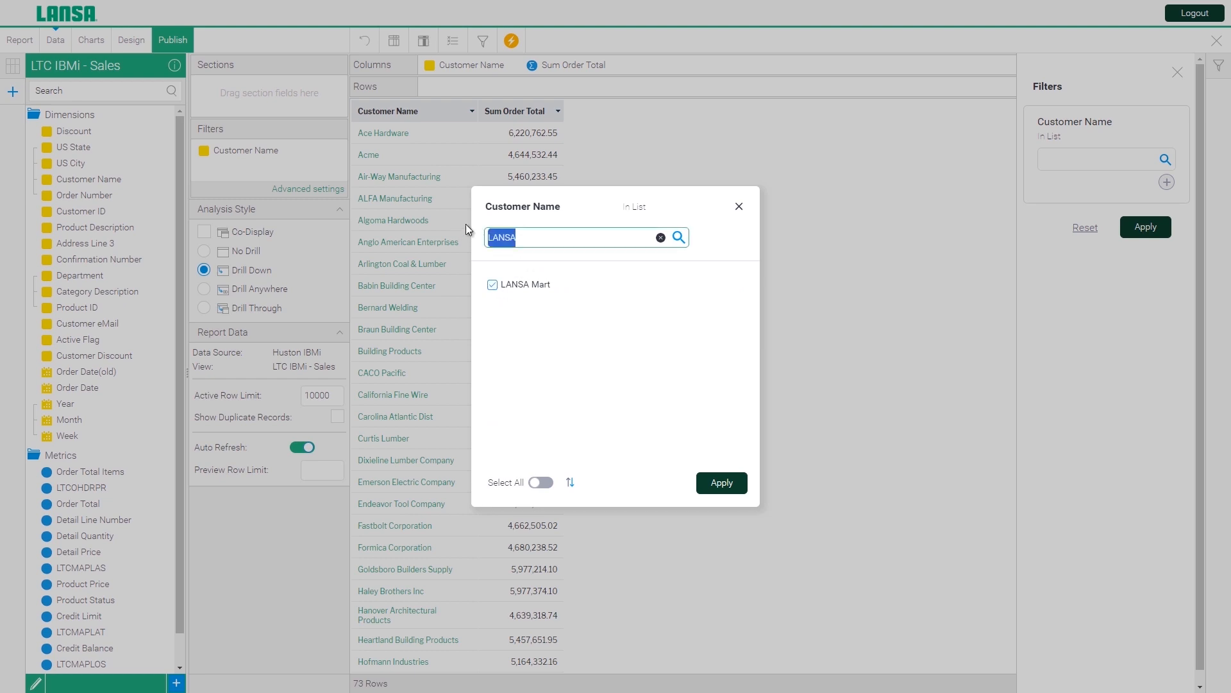
pyautogui.write('Home')
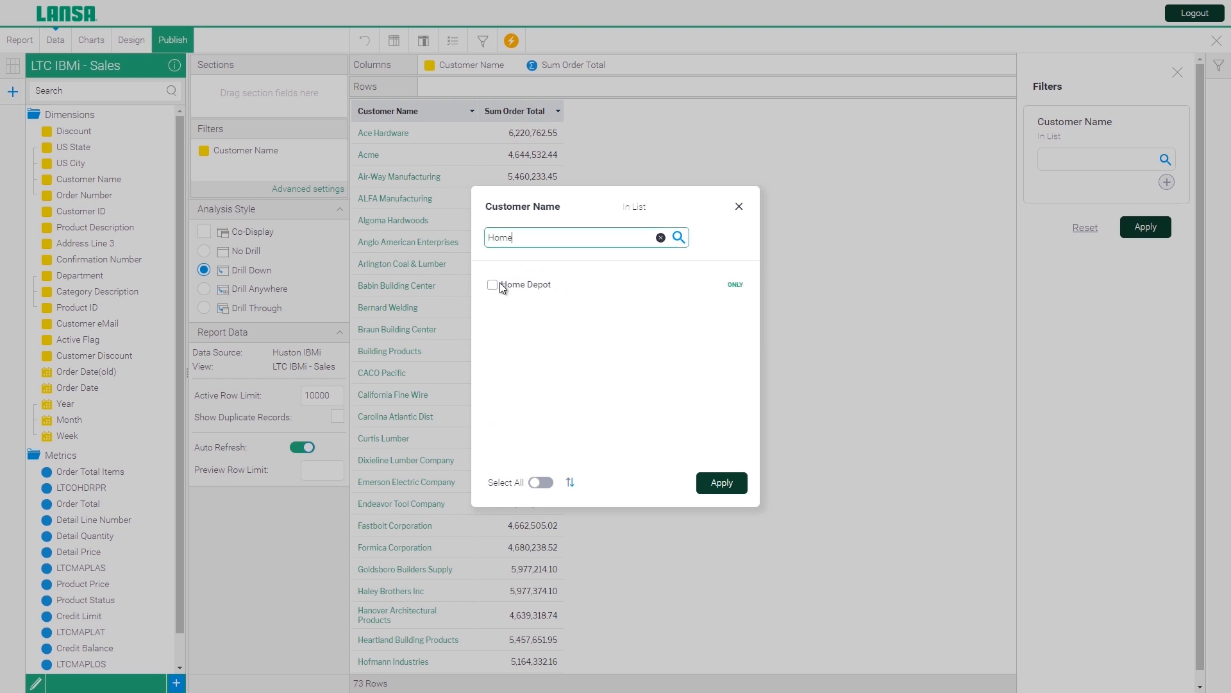
pyautogui.click(501, 287)
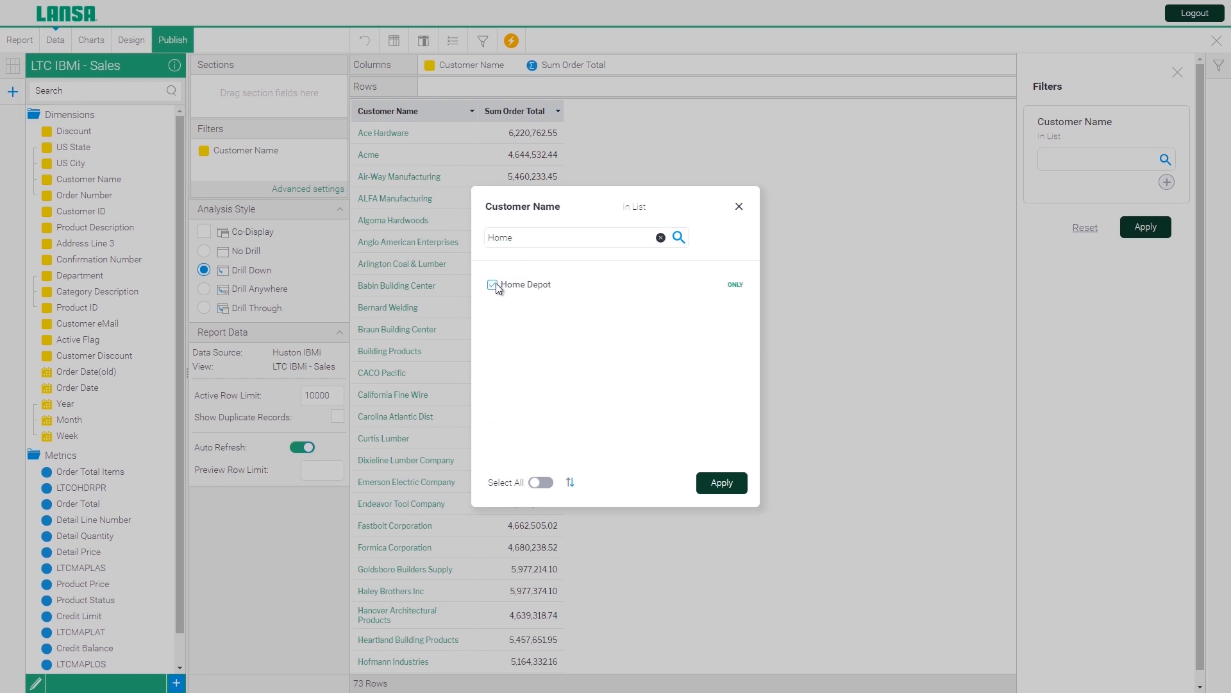
pyautogui.click(727, 485)
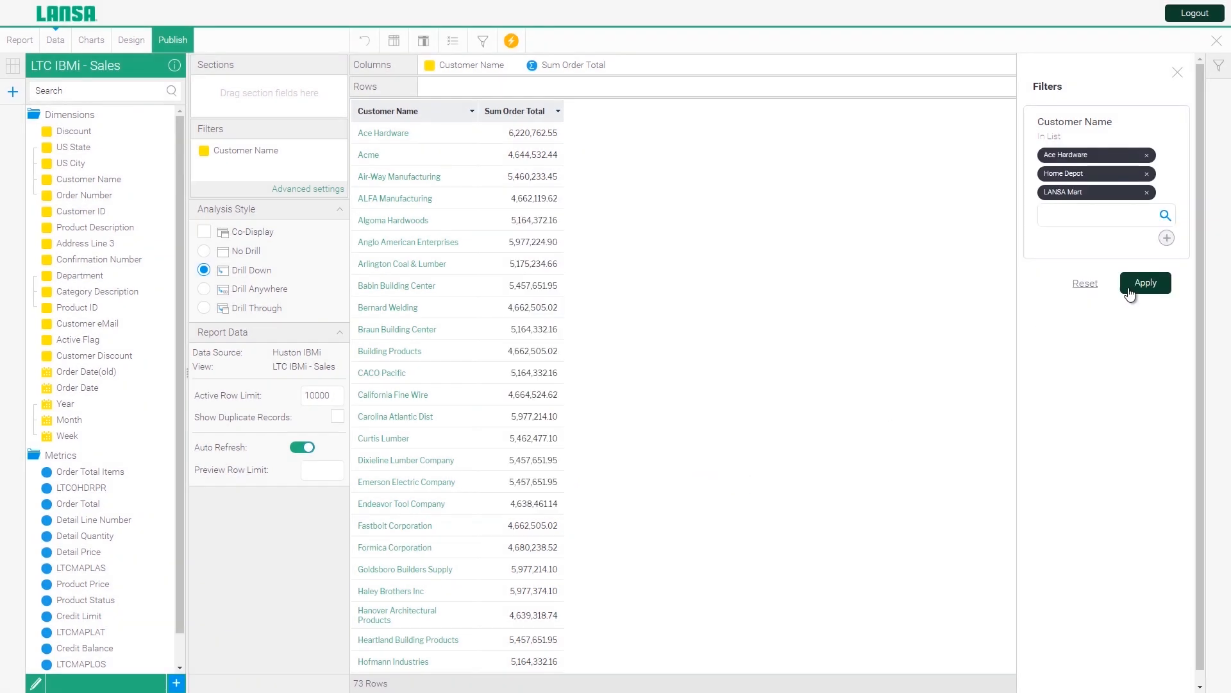
pyautogui.click(1160, 284)
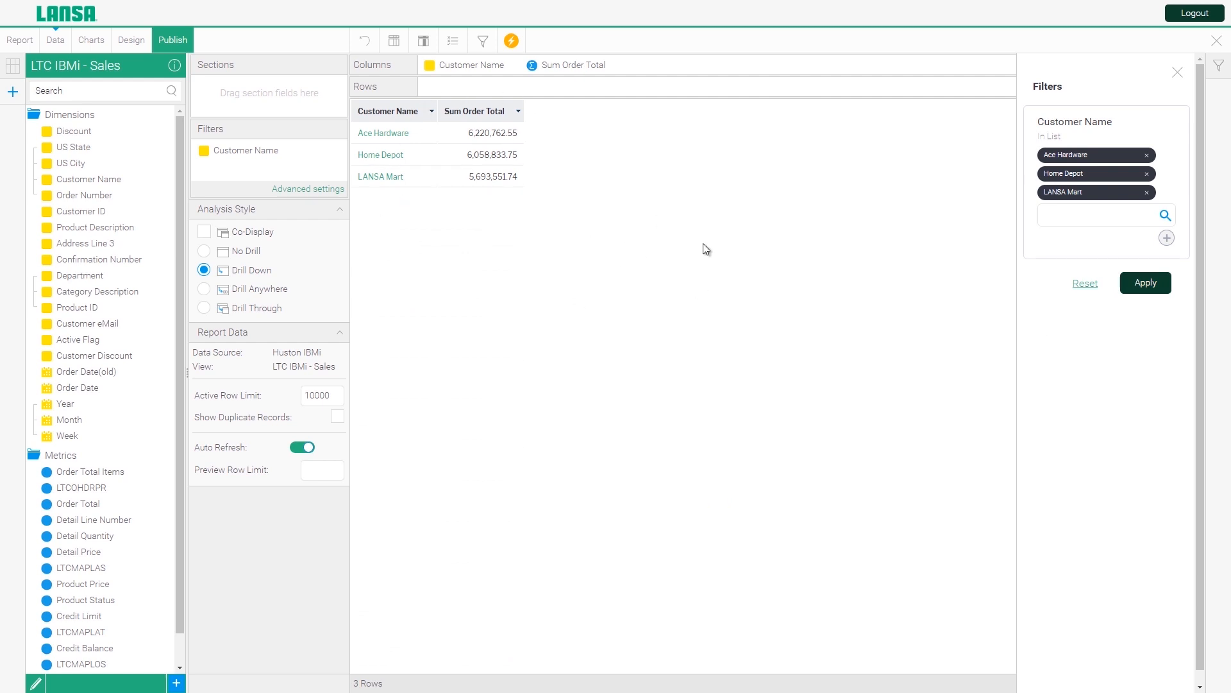
# Step: Add Acme to the Customer Name filter on the chart, apply it and close the filters
pyautogui.click(89, 41)
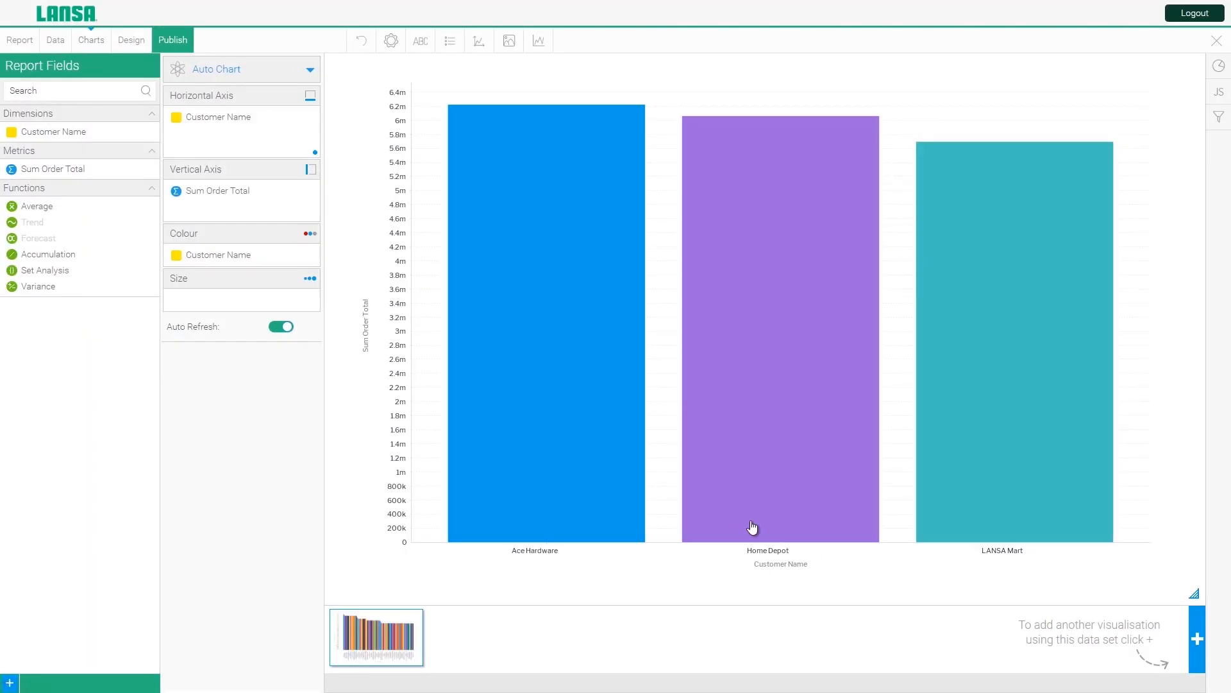
pyautogui.moveTo(782, 536)
pyautogui.click(1221, 119)
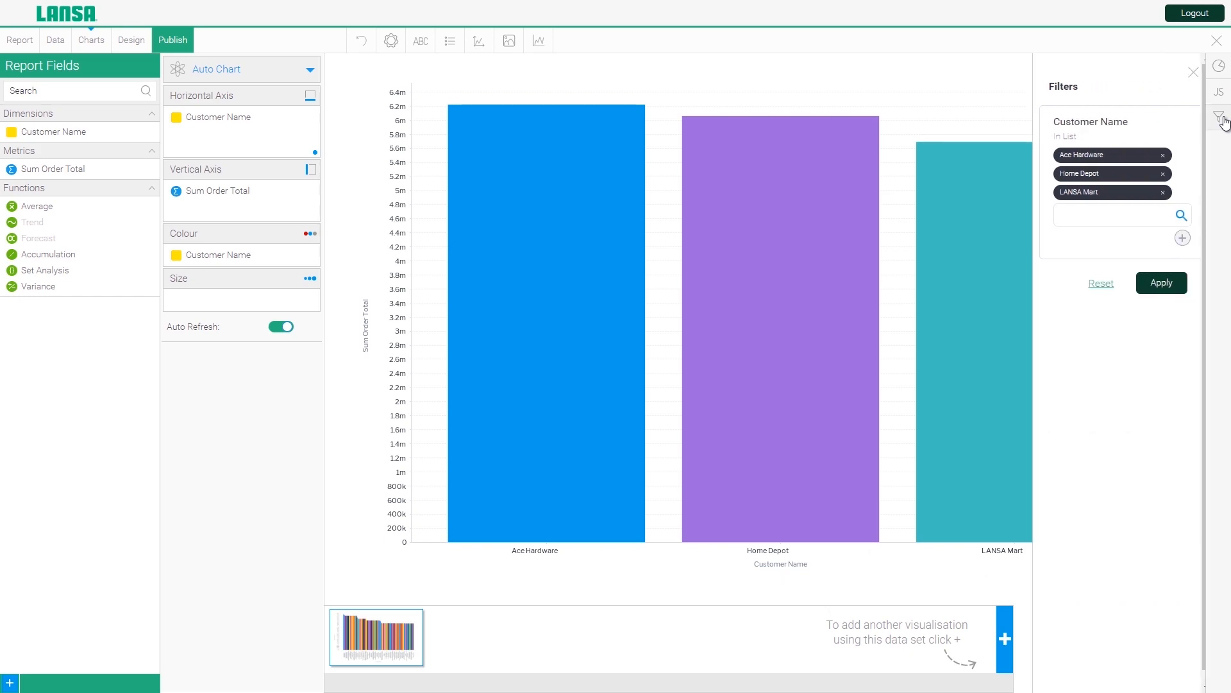
pyautogui.click(1177, 216)
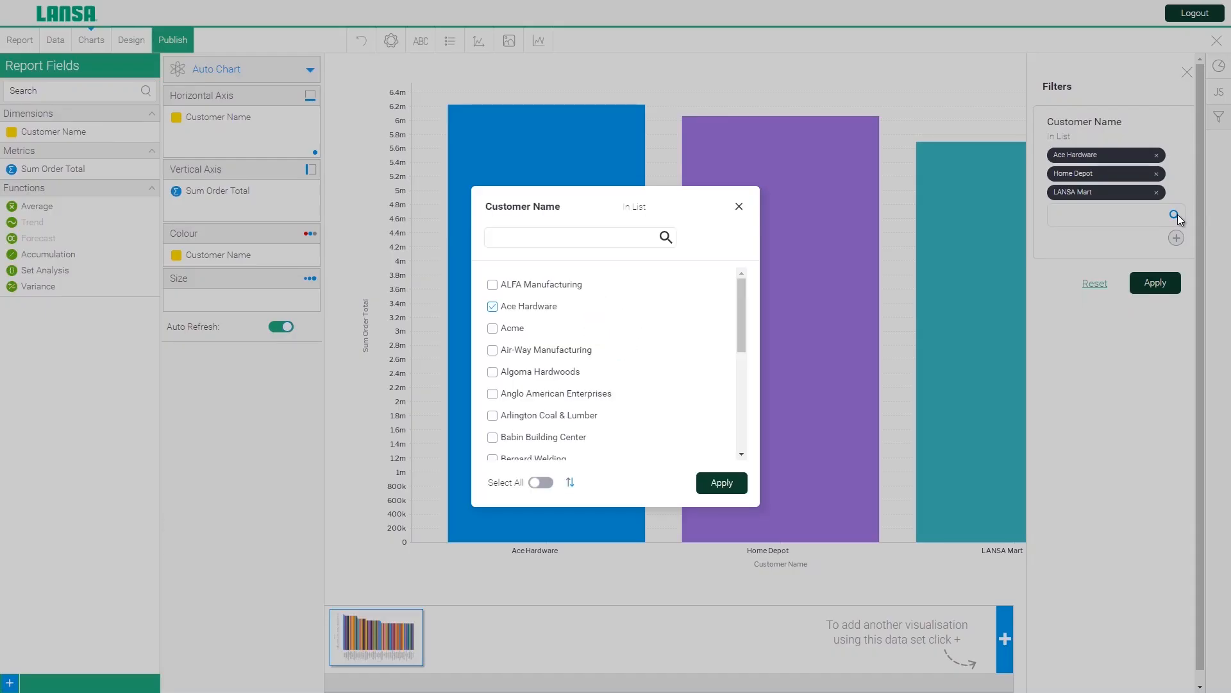
pyautogui.click(492, 328)
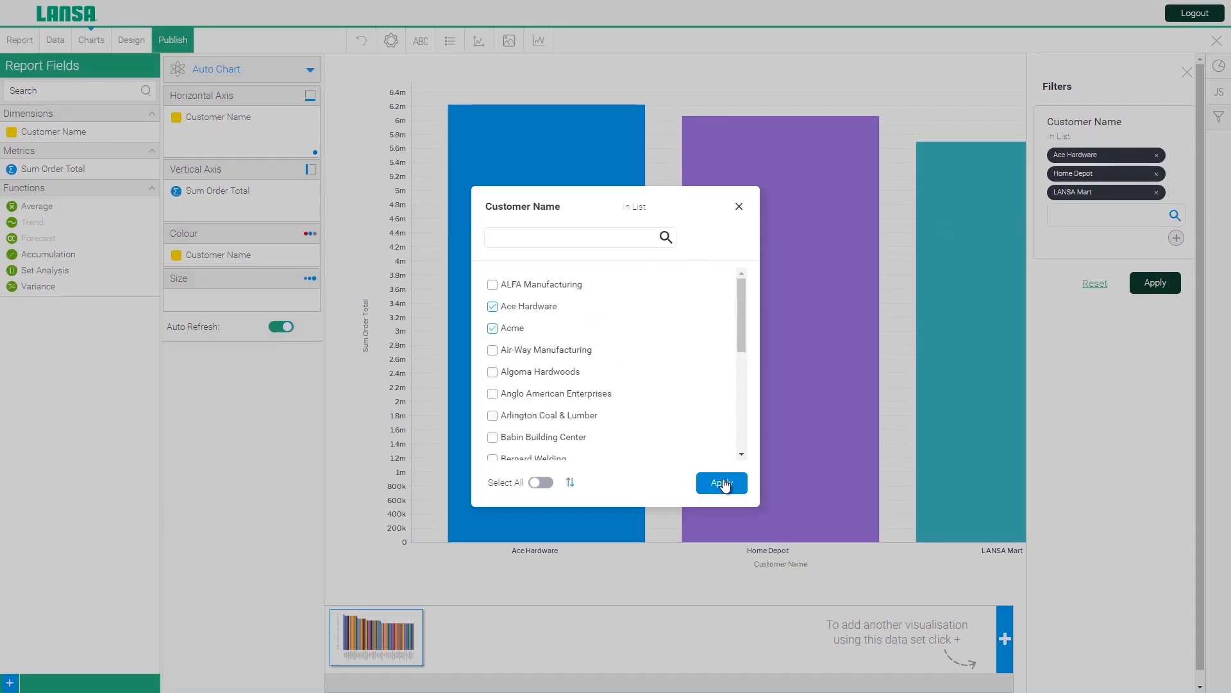
pyautogui.click(722, 483)
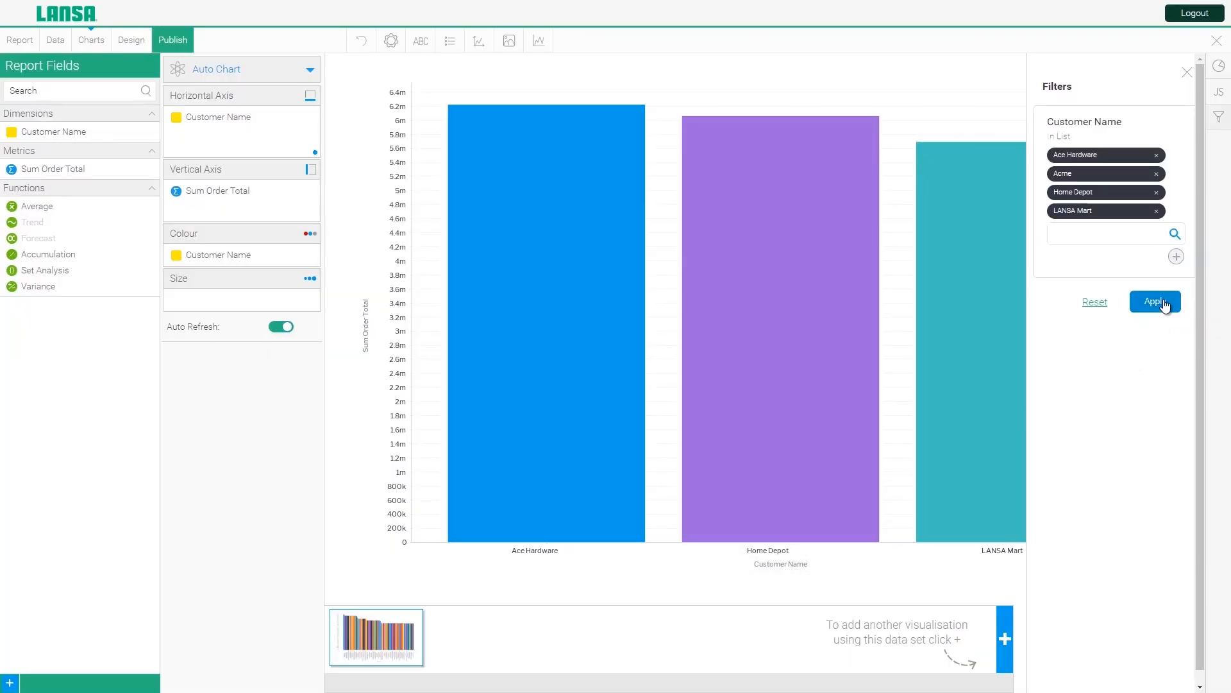
pyautogui.click(1154, 302)
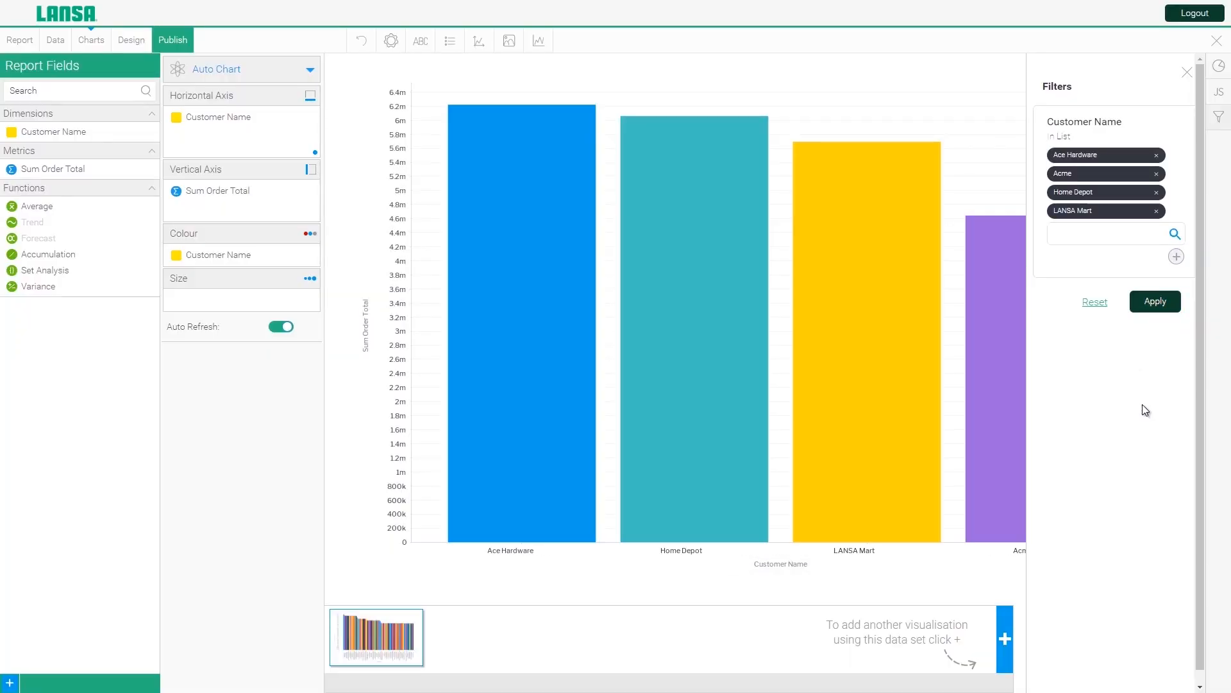
pyautogui.click(1187, 71)
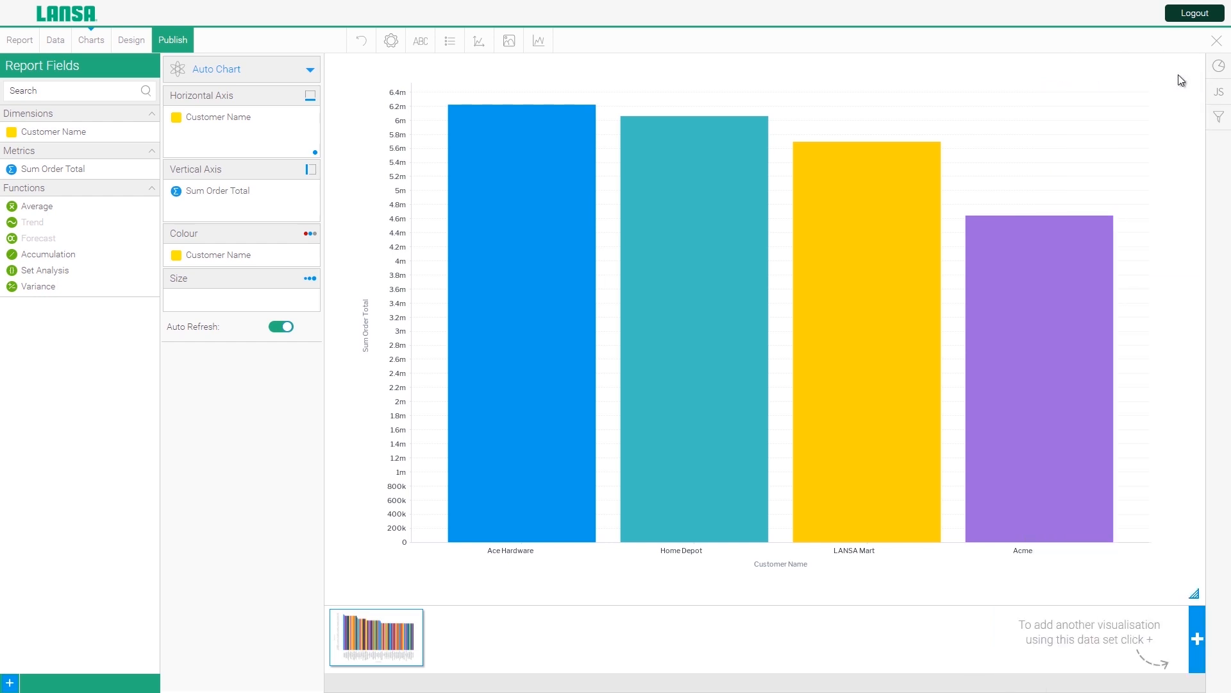
# Step: Open the report's design view and hide the table so that only the chart is displayed
pyautogui.click(132, 41)
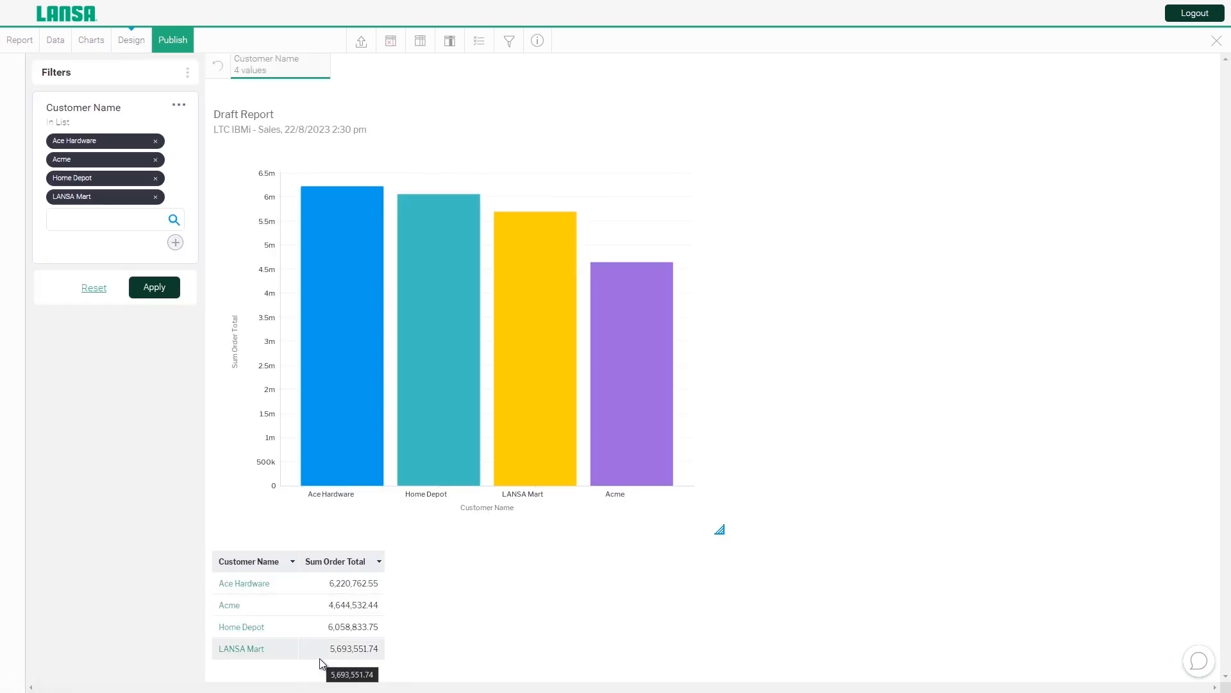
pyautogui.moveTo(627, 314)
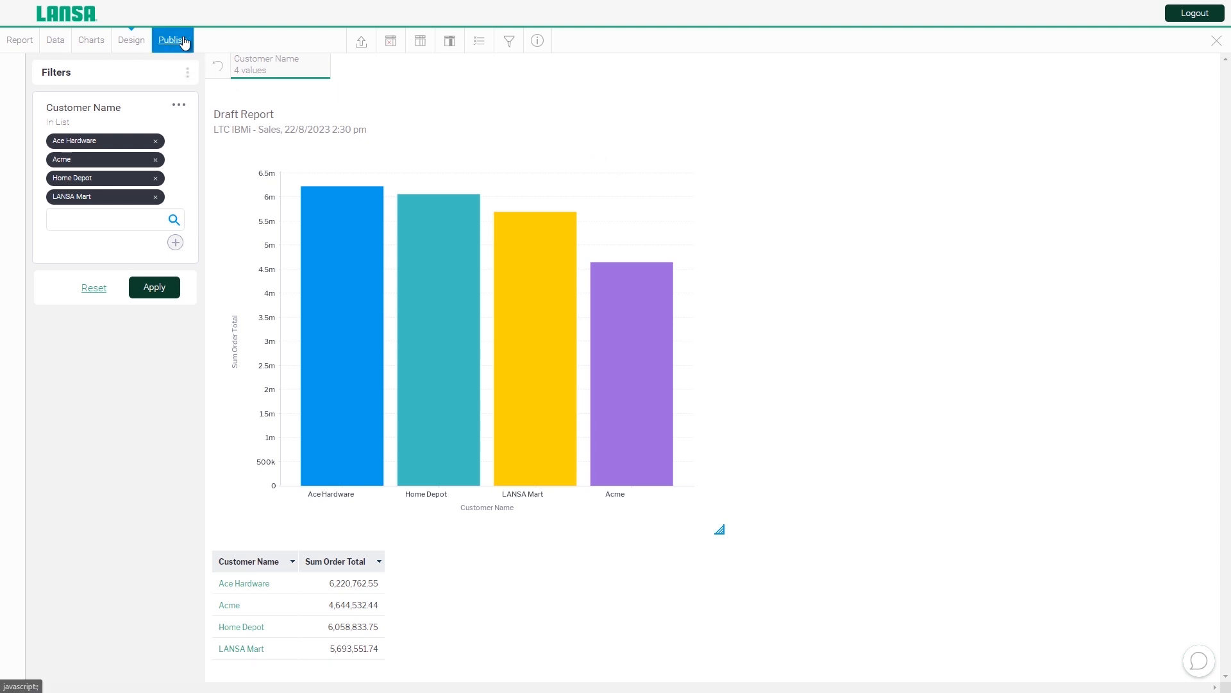
pyautogui.click(394, 45)
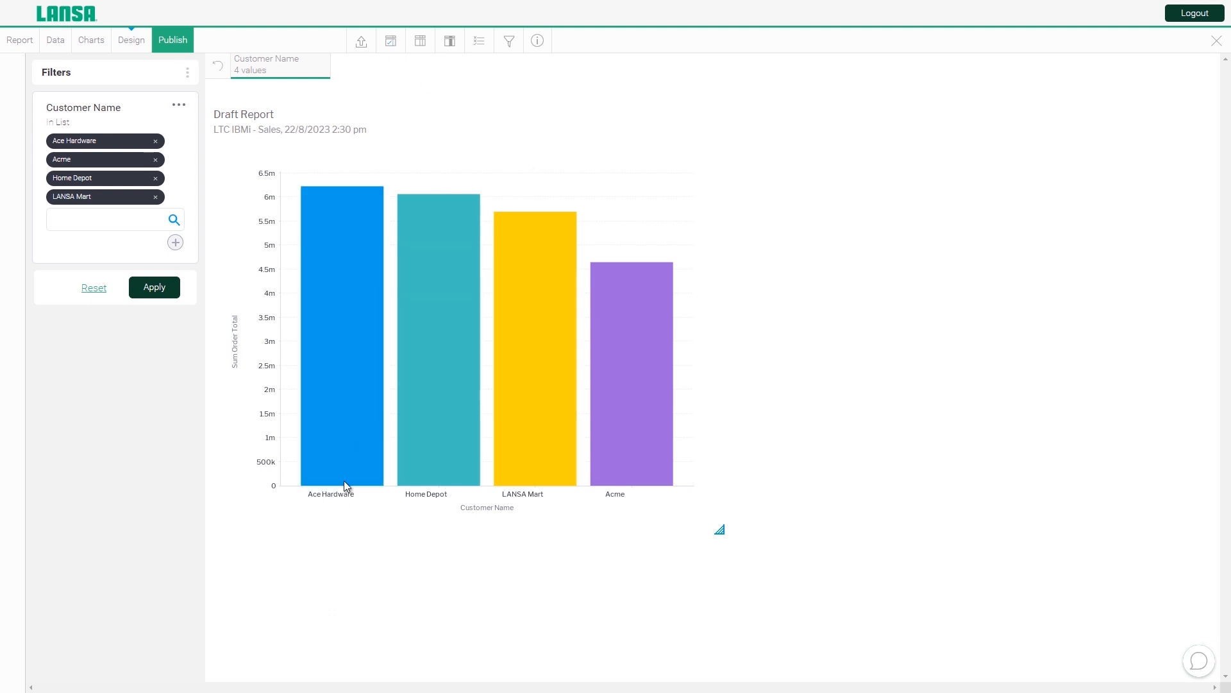
# Step: Publish the report under the name My Demo Report, reviewing its distribution settings before saving
pyautogui.click(177, 39)
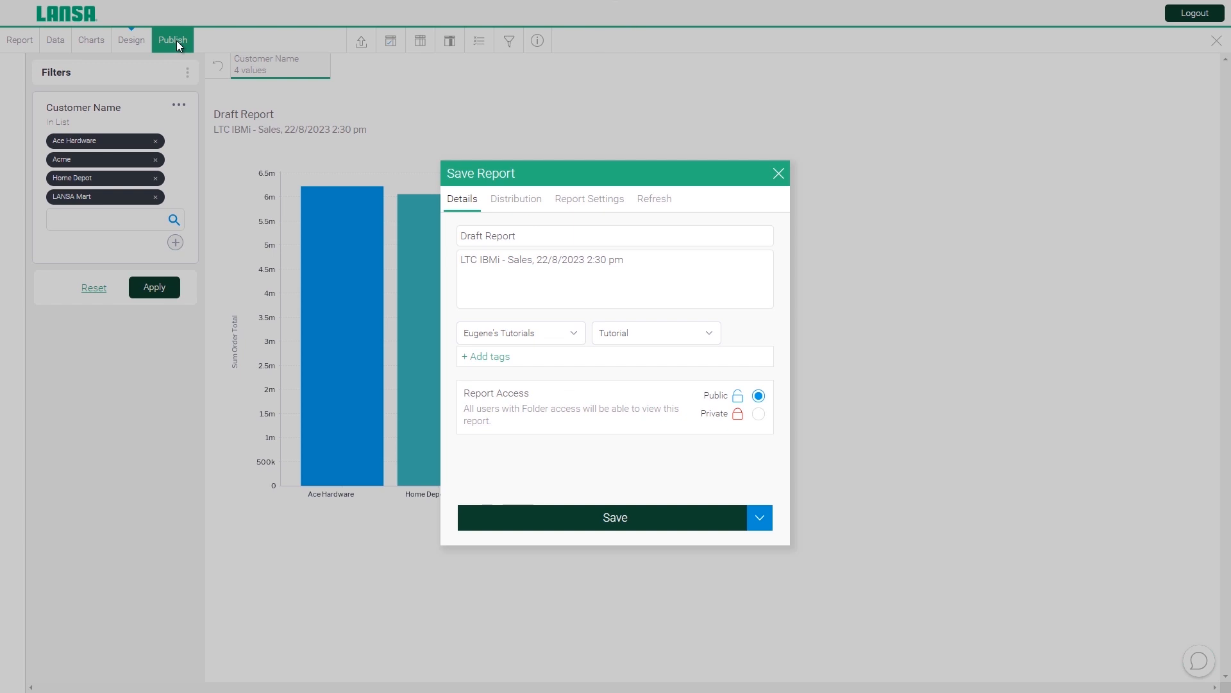
pyautogui.moveTo(524, 237); pyautogui.dragTo(462, 234)
pyautogui.write('My Demo Report')
pyautogui.click(516, 200)
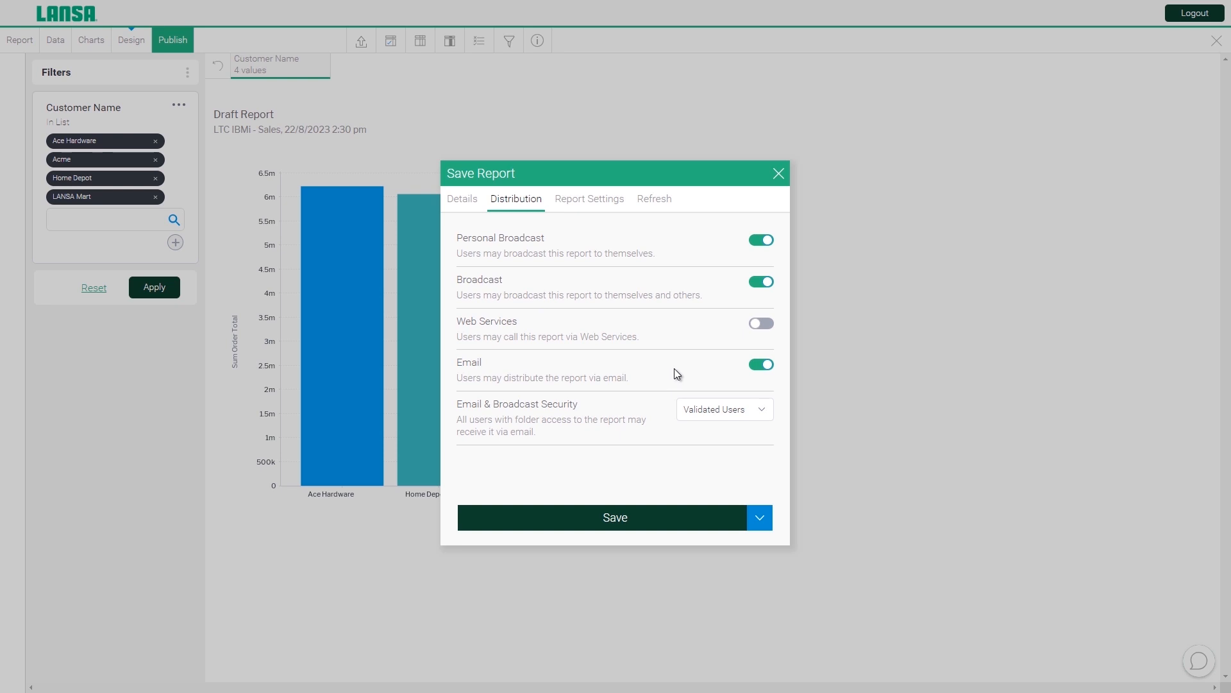
pyautogui.click(472, 207)
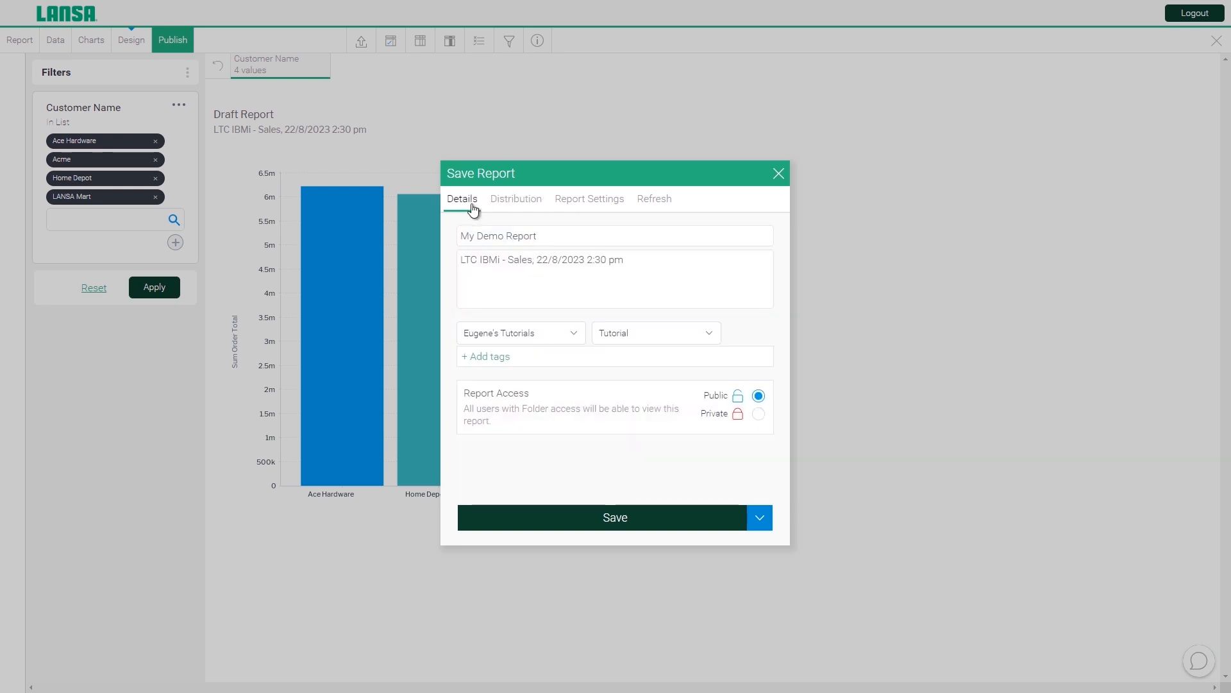
pyautogui.click(616, 530)
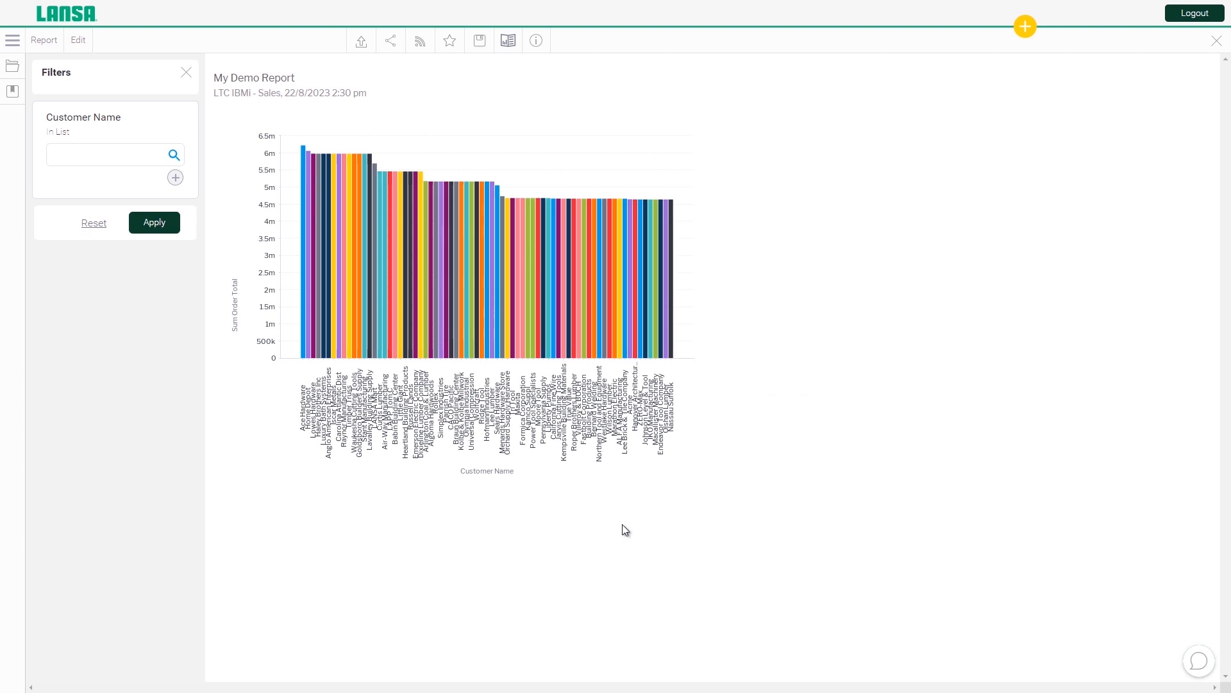
# Step: Examine the report's Distribute, Email, Embed and Link sharing options, picking Administrators as a distribution recipient, and close without submitting
pyautogui.click(393, 44)
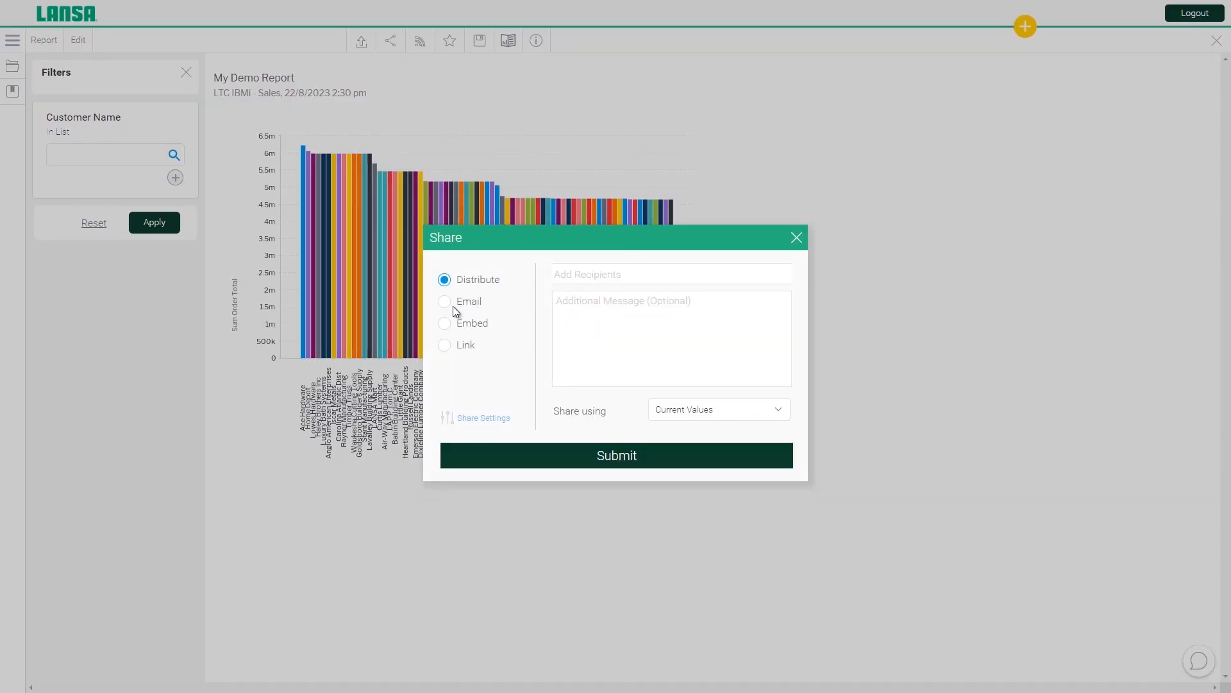
pyautogui.click(569, 276)
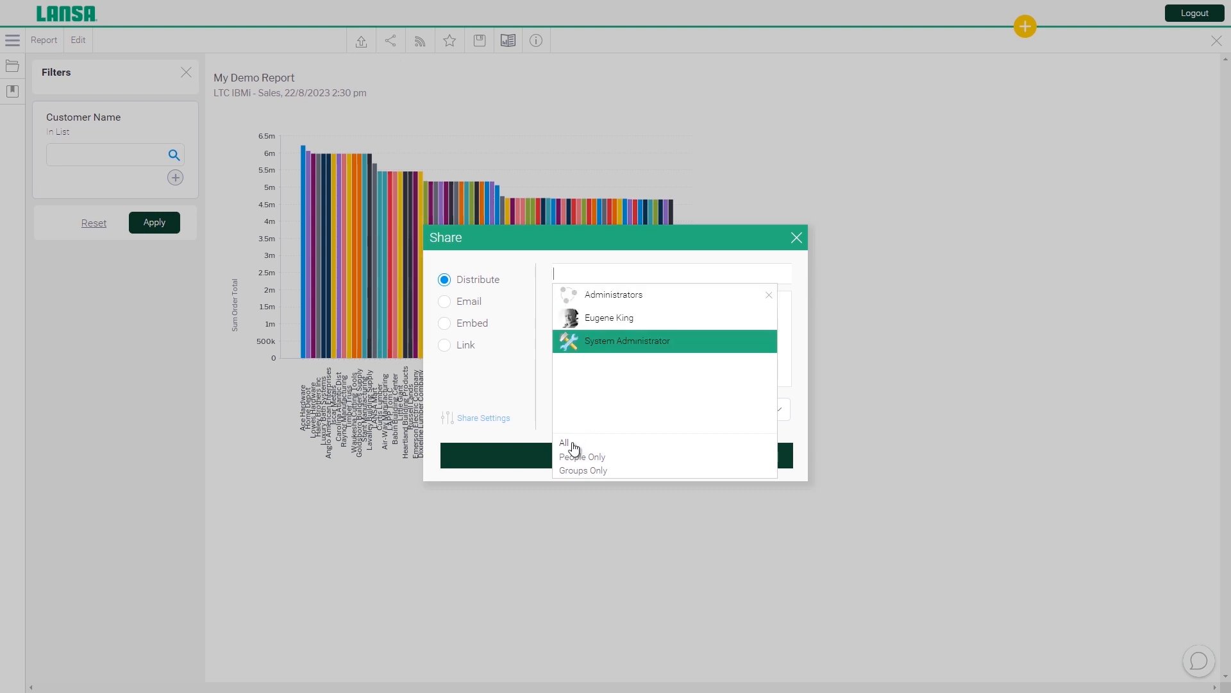
pyautogui.click(616, 297)
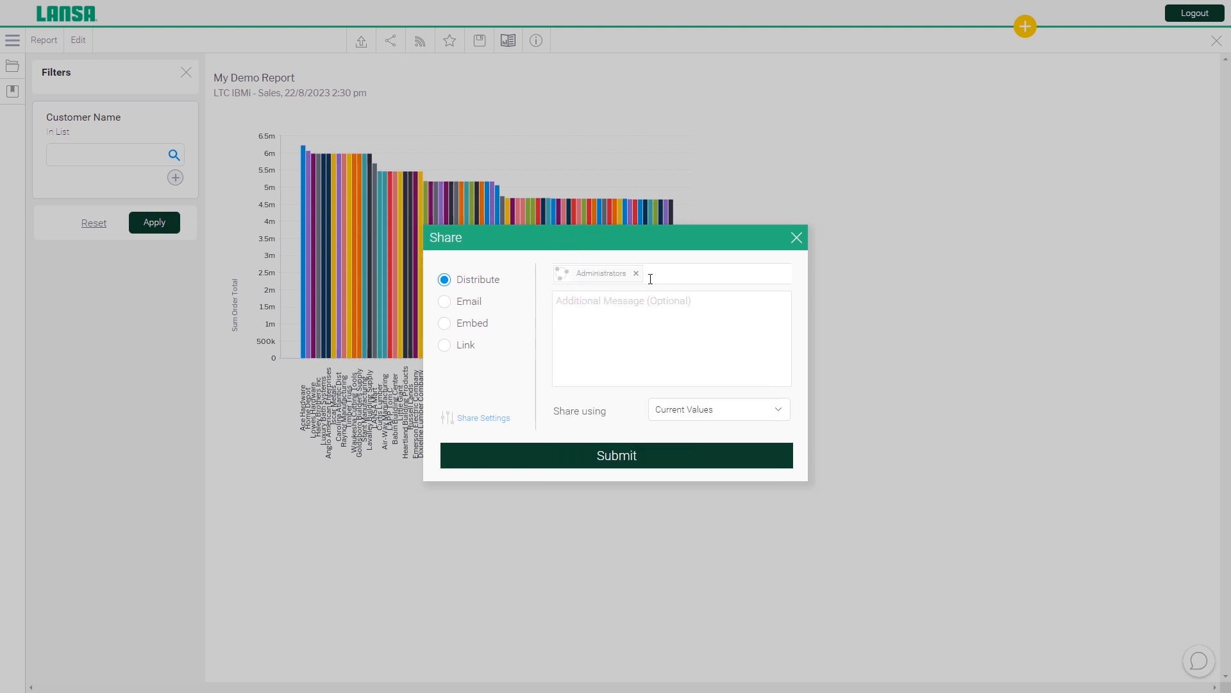
pyautogui.click(447, 302)
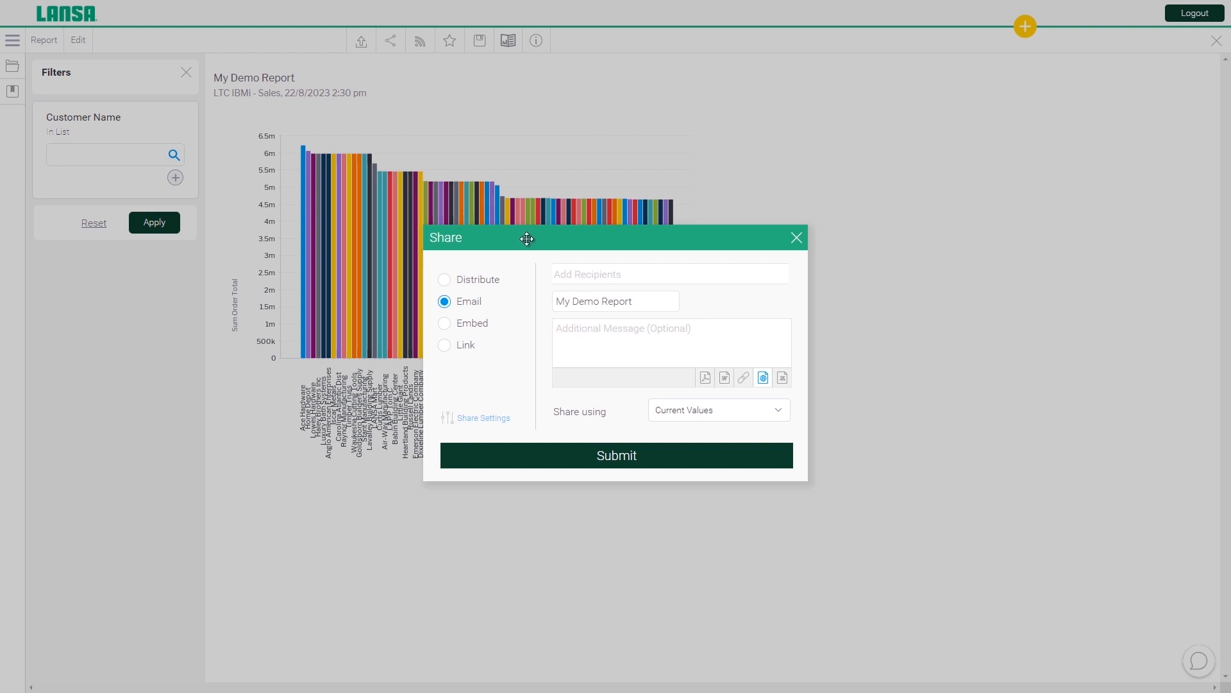
pyautogui.click(445, 325)
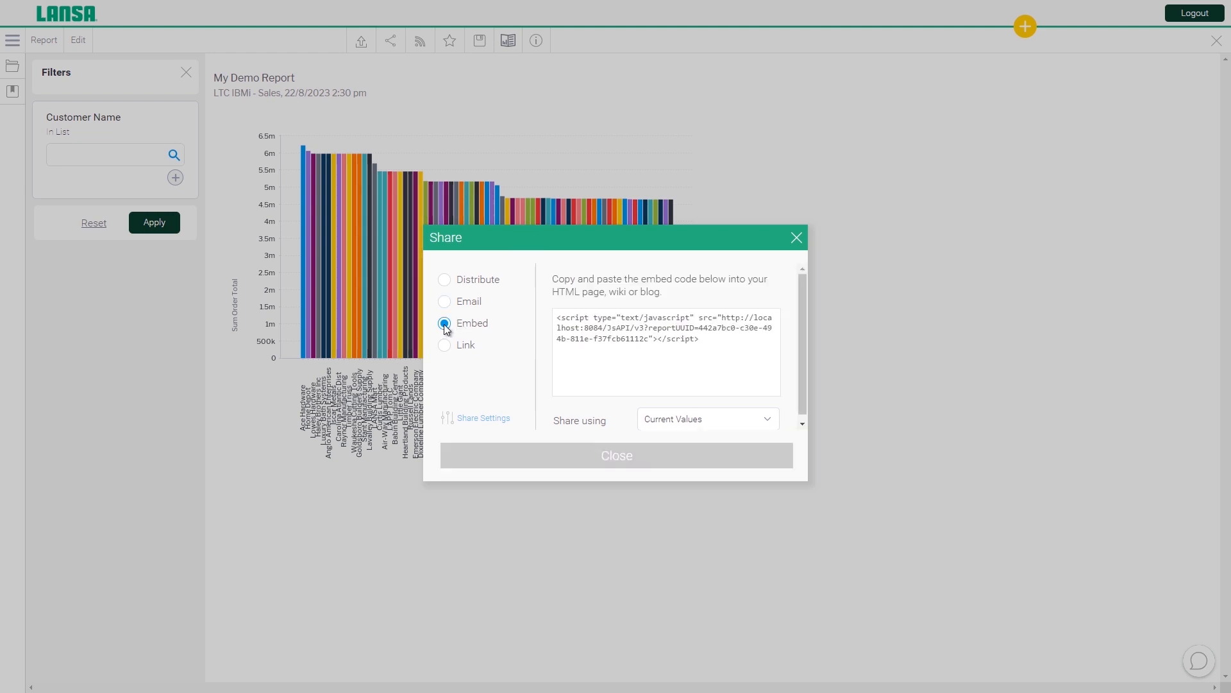
pyautogui.click(446, 345)
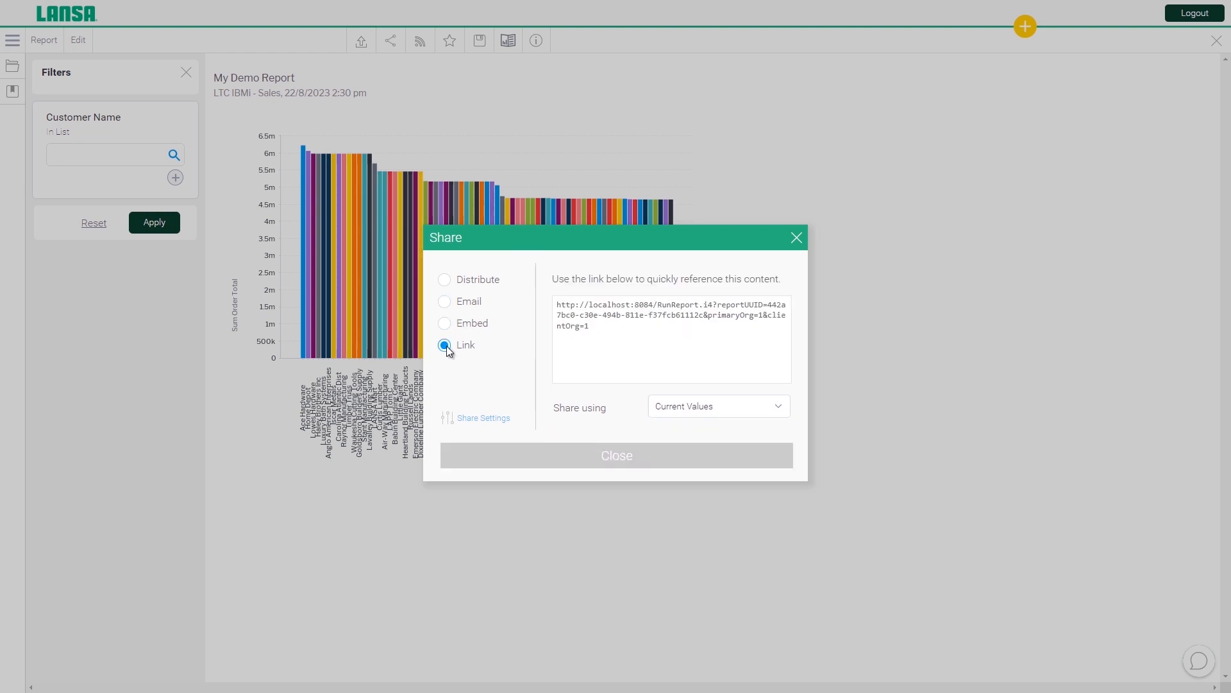
pyautogui.click(798, 237)
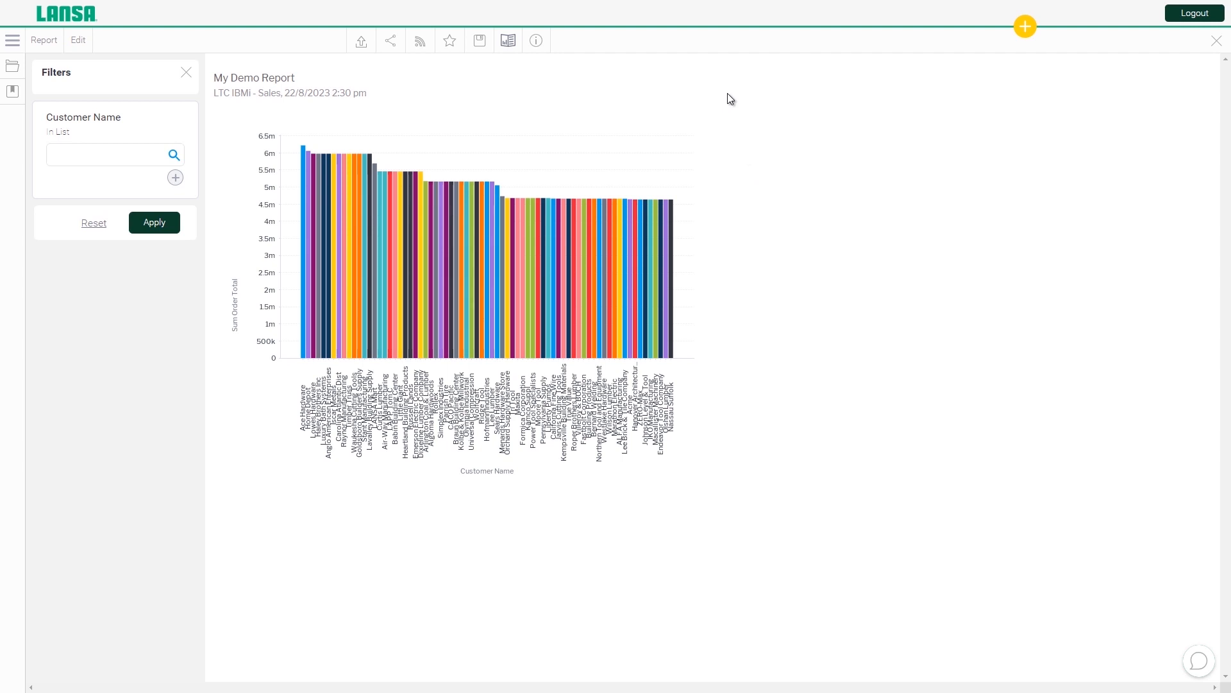